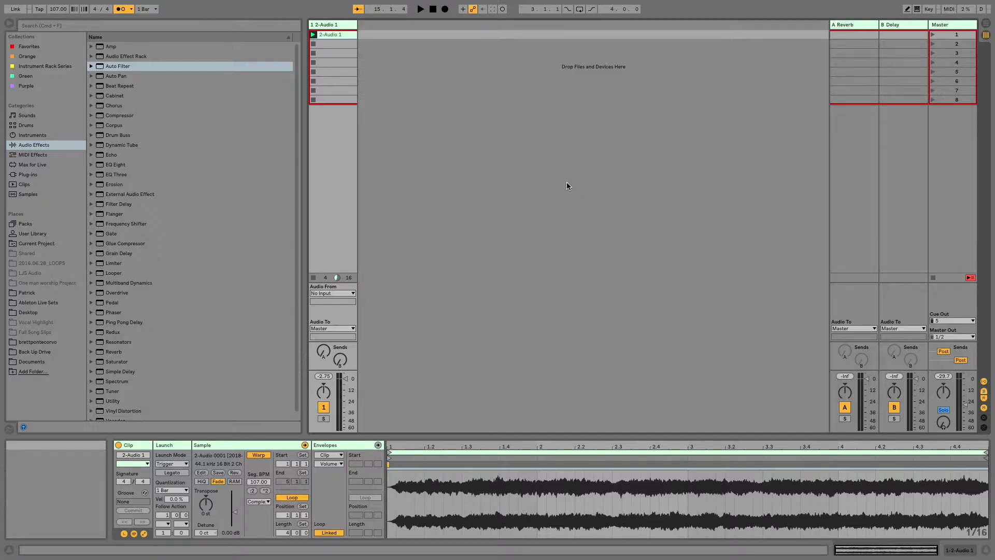
Audition the 2-Audio 1 clip while fading the track volume up from -23 dB to about 0 dB, and stop the clip.
left_click(567, 186)
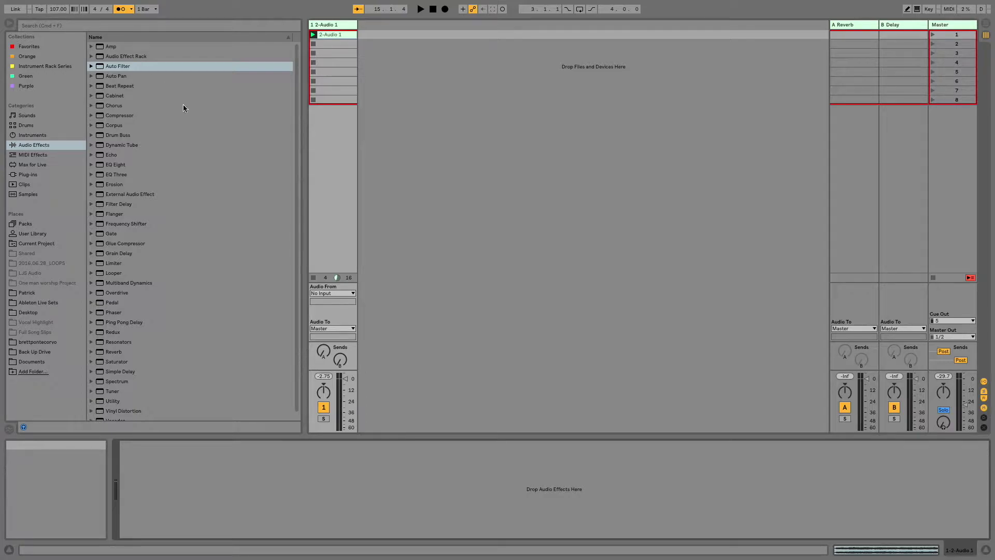
left_click_drag(345, 379, 345, 389)
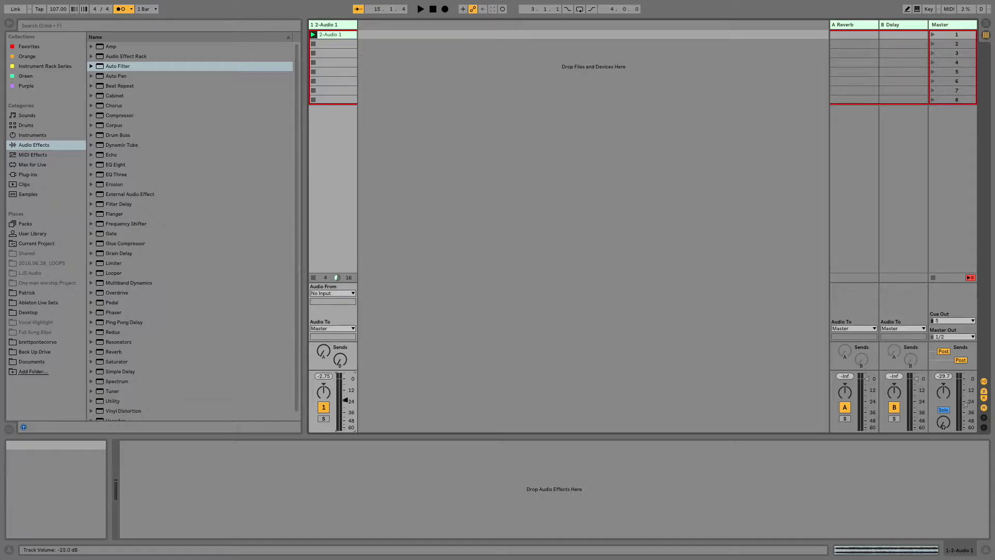
left_click(313, 34)
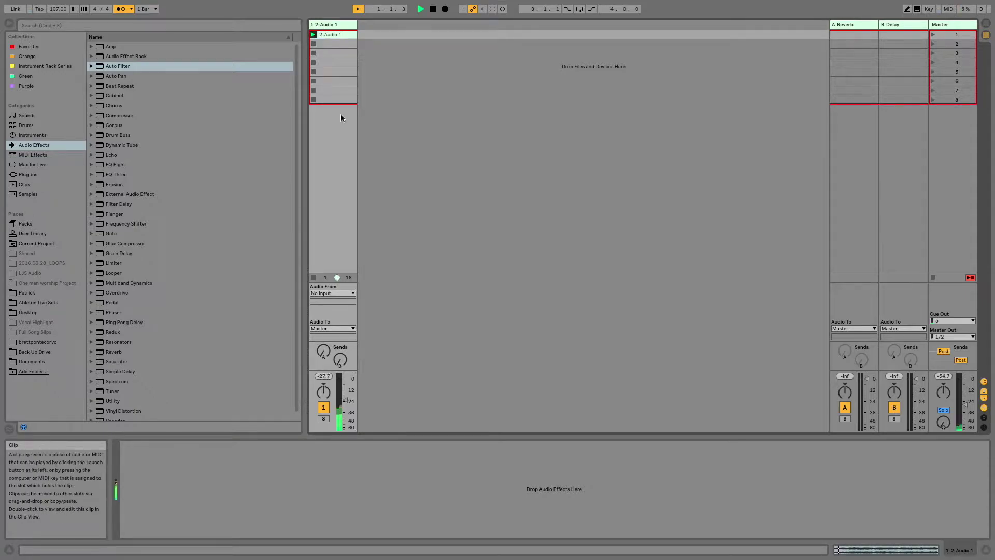
left_click_drag(345, 401, 345, 379)
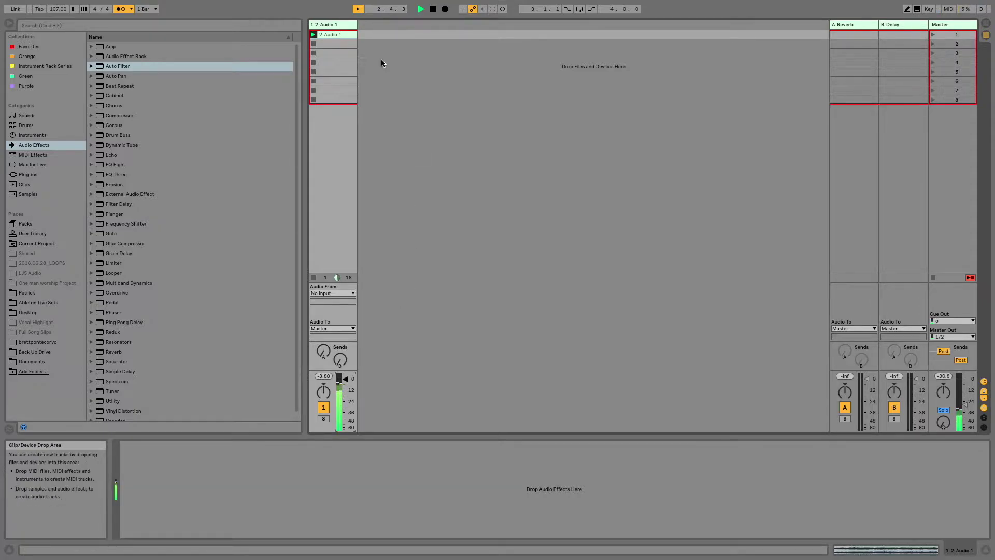
left_click(315, 280)
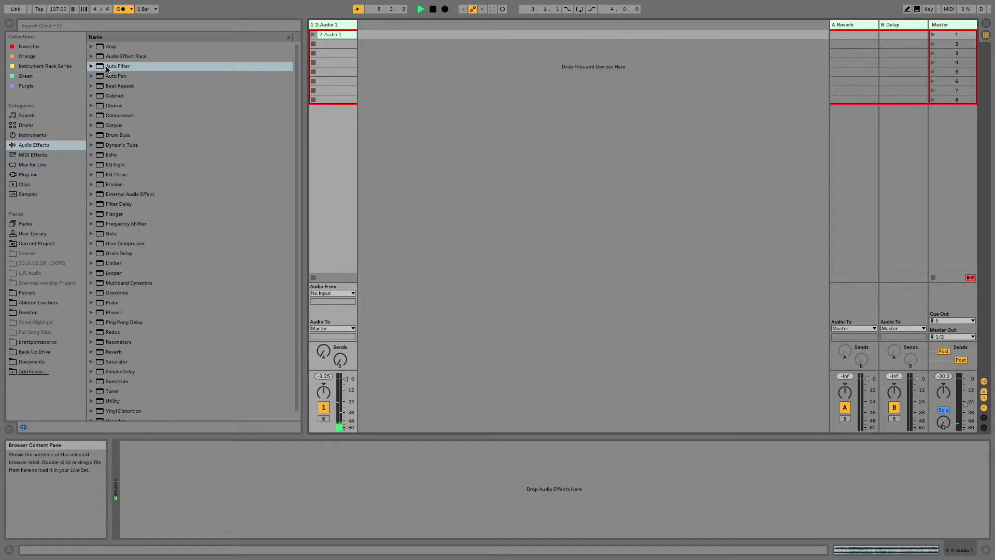
Add Auto Filter to the 2-Audio 1 track and step through its filter types, ending on lowpass.
left_click_drag(107, 66, 331, 25)
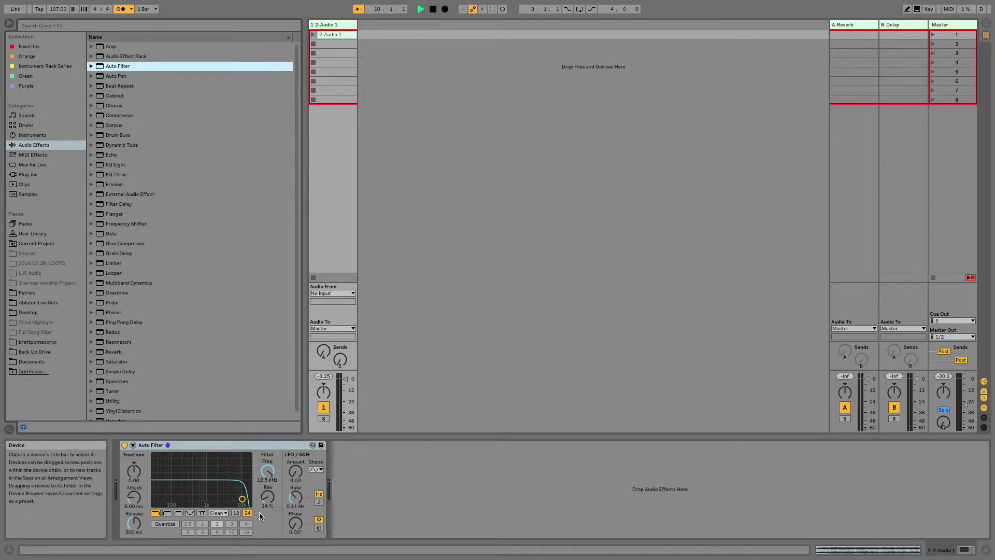
left_click(167, 513)
left_click(178, 513)
left_click(190, 513)
left_click(200, 513)
left_click(192, 515)
left_click(178, 515)
left_click(167, 515)
left_click(156, 515)
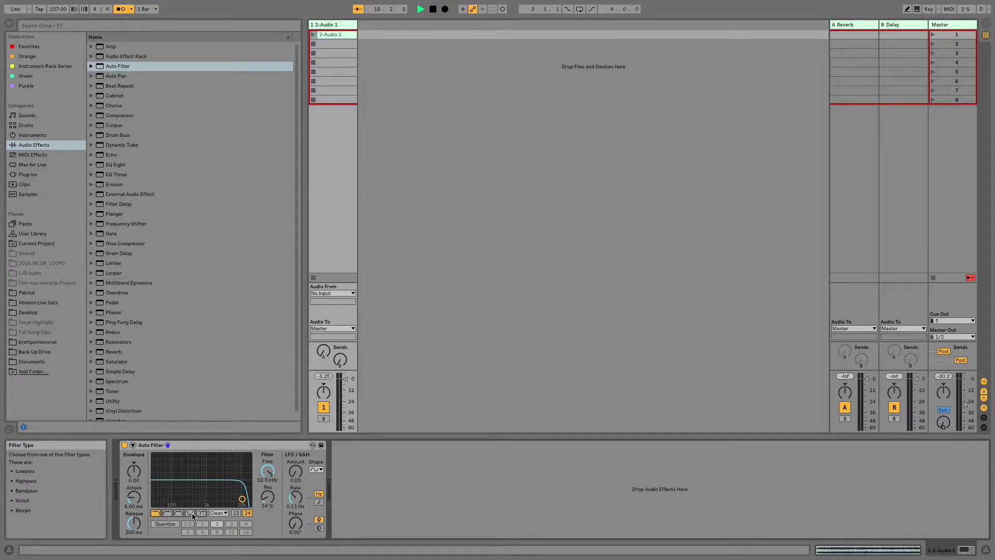
Try the notch and morph filter types, adjust the morph control, and return to lowpass.
left_click(190, 513)
left_click(156, 514)
left_click(200, 514)
mouse_move(267, 522)
left_mouse_down()
mouse_move(268, 489)
mouse_move(267, 524)
left_mouse_up()
left_click(155, 512)
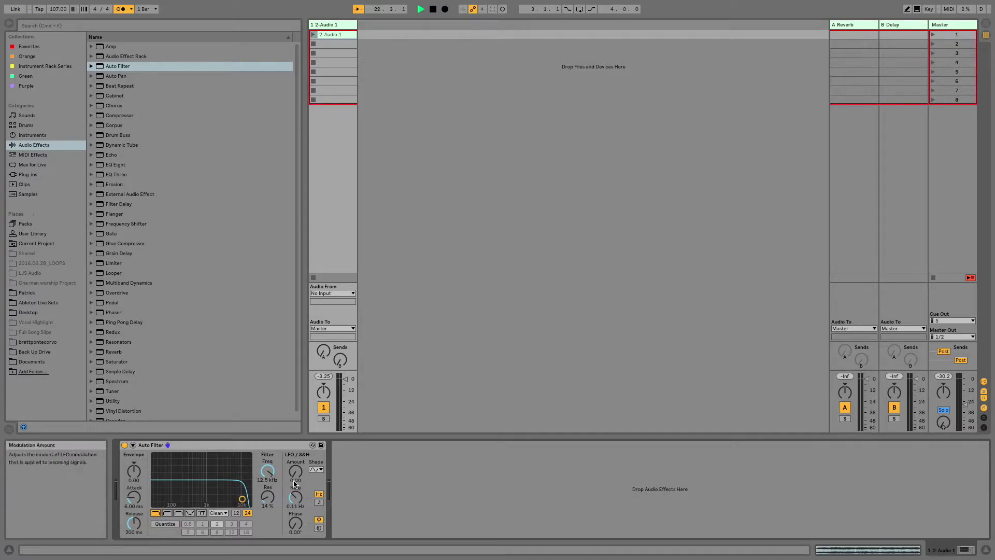
Raise the filter resonance to 47 % and lower the cutoff frequency to about 238 Hz.
left_click_drag(267, 501, 268, 480)
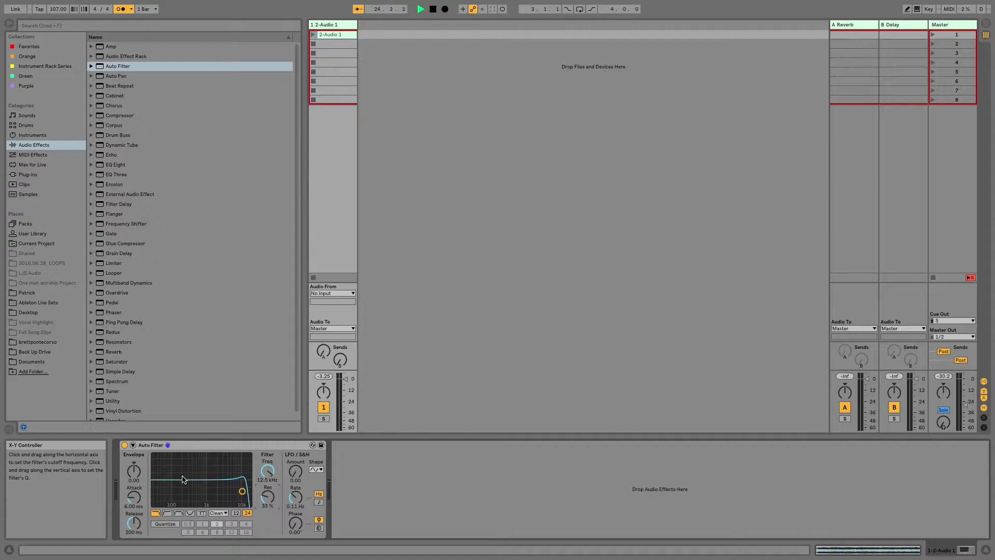
mouse_move(271, 475)
left_mouse_down()
mouse_move(271, 511)
mouse_move(268, 486)
left_mouse_up()
Compare the filter's 12 and 24 dB slopes, ending on 24.
left_click(236, 514)
left_click(247, 514)
left_click(238, 515)
left_click(244, 514)
left_click(244, 514)
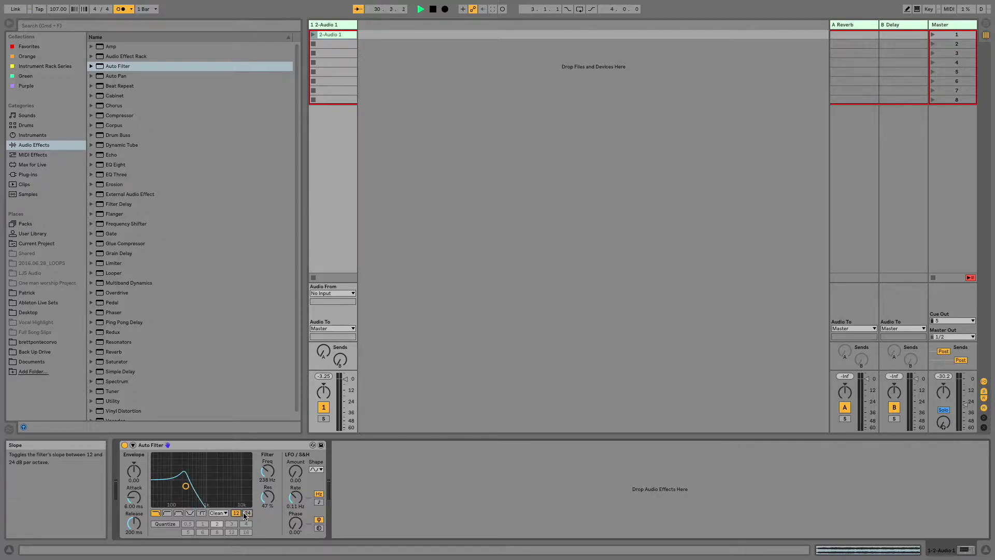
left_click(246, 514)
Try the OSR, MS2, SMP and PRD filter circuit types one after another and return to Clean.
left_click(221, 515)
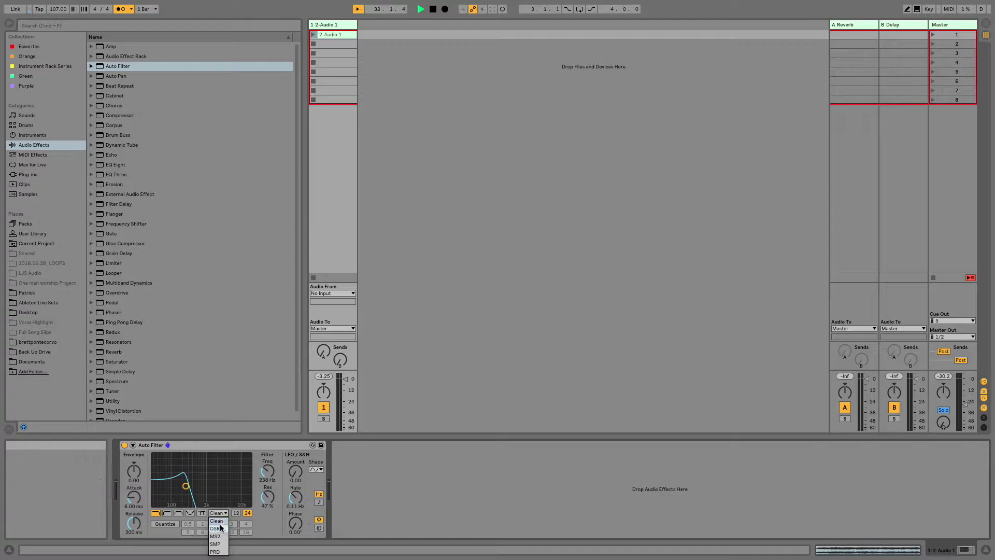
left_click(218, 528)
left_click(218, 513)
left_click(221, 536)
left_click(218, 513)
left_click(220, 542)
left_click(218, 513)
left_click(220, 551)
left_click(218, 513)
left_click(223, 521)
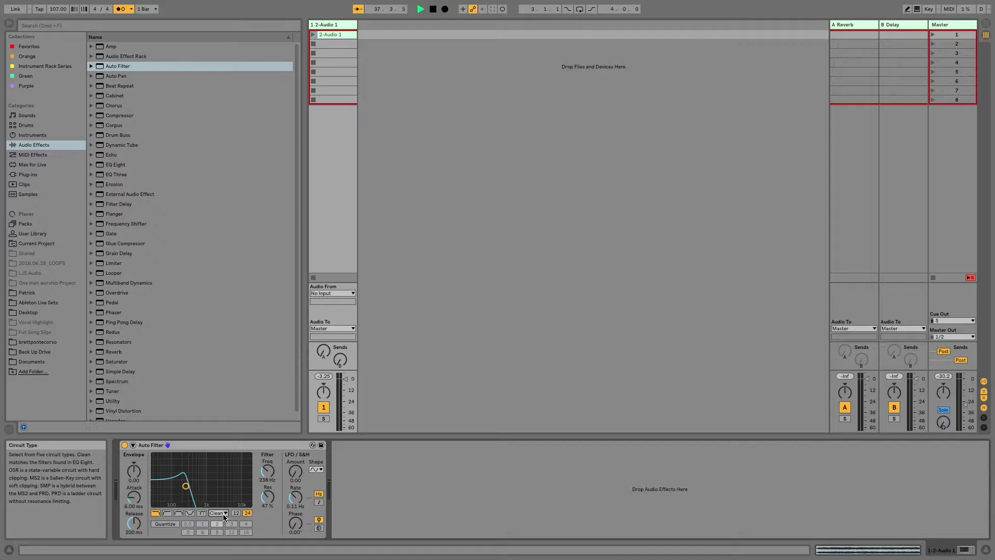
Switch the filter circuit to PRD to show its Drive control, and set it back to Clean.
left_click(218, 513)
left_click(220, 550)
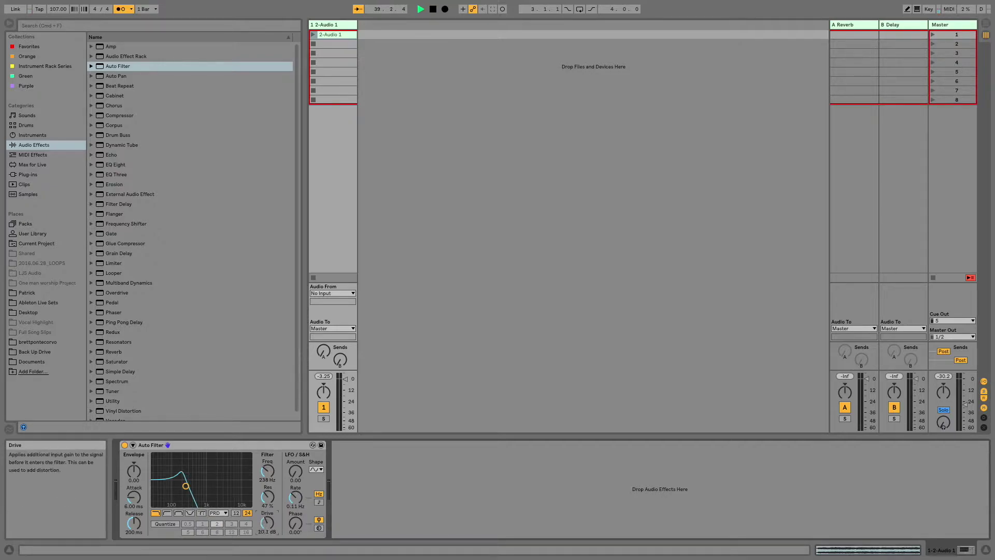
left_click(218, 513)
left_click(221, 521)
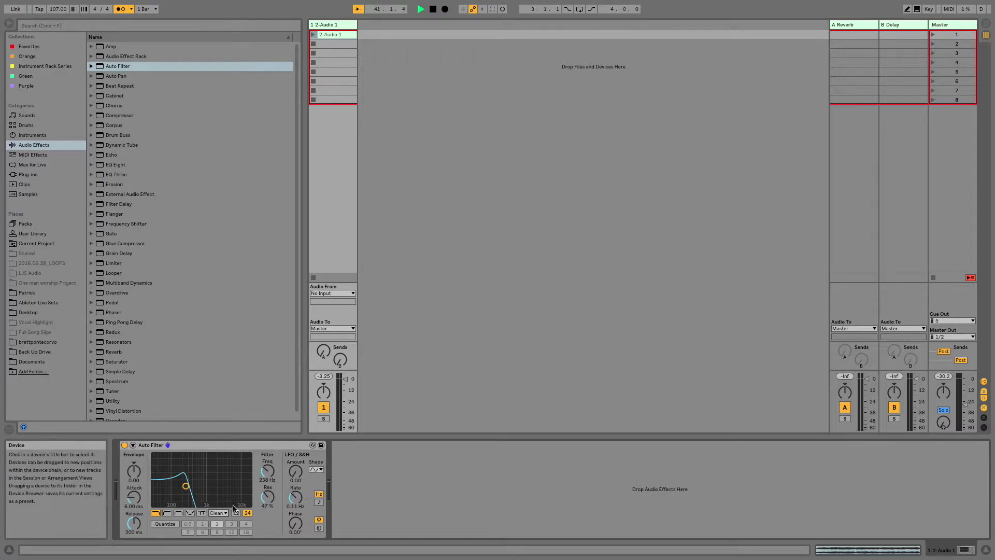
Lower the lowpass cutoff to 26 Hz, play the clip, and sweep the cutoff up to about 17.9 kHz.
left_click_drag(186, 486, 154, 486)
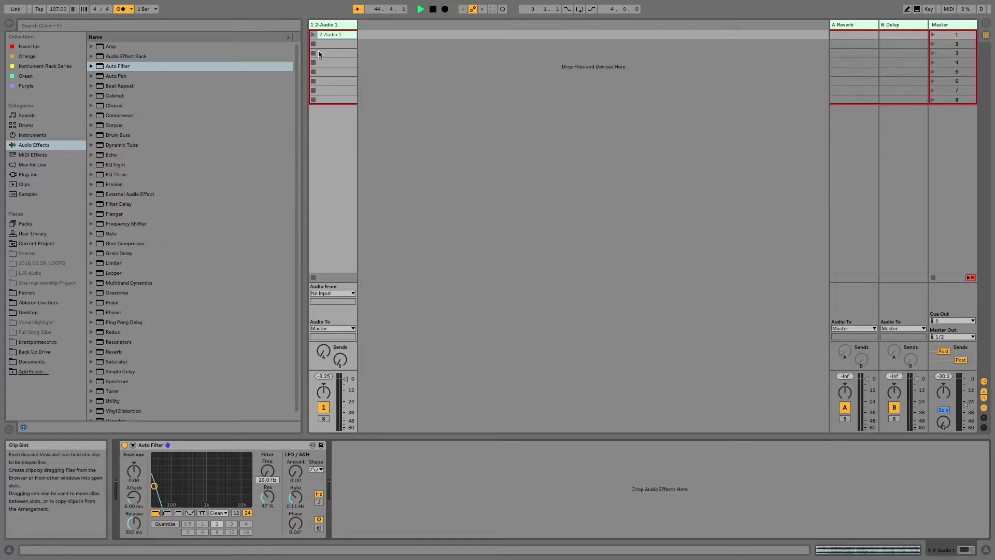
left_click(313, 34)
left_click_drag(154, 486, 212, 485)
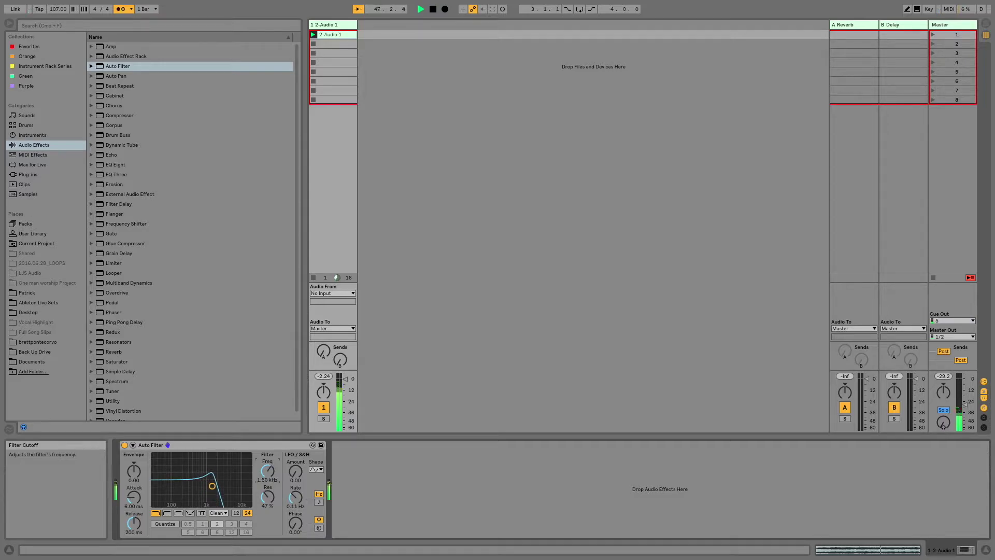
left_click_drag(212, 486, 248, 486)
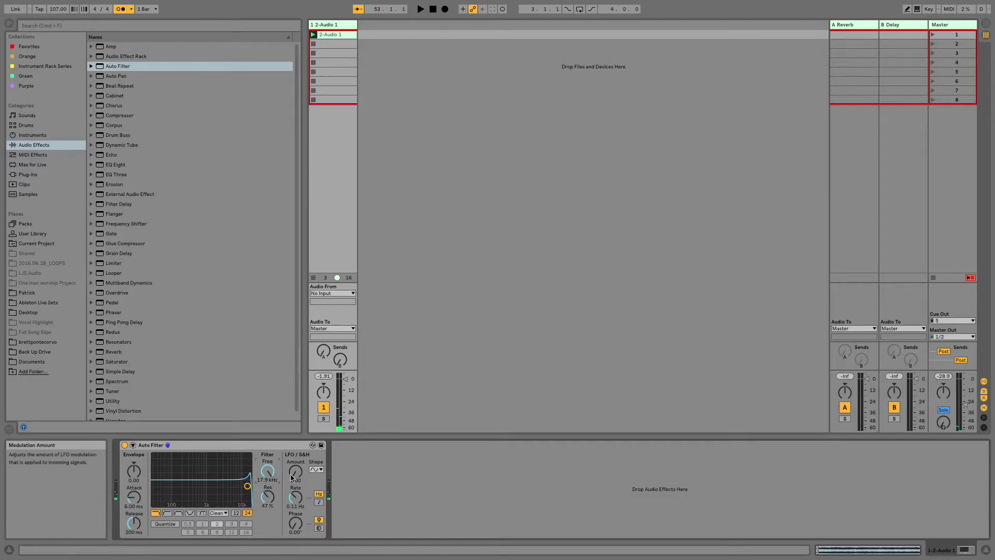
Set the filter cutoff to about 424 Hz and the resonance to 68 %.
mouse_move(270, 475)
left_mouse_down()
mouse_move(269, 524)
mouse_move(267, 441)
mouse_move(267, 476)
left_mouse_up()
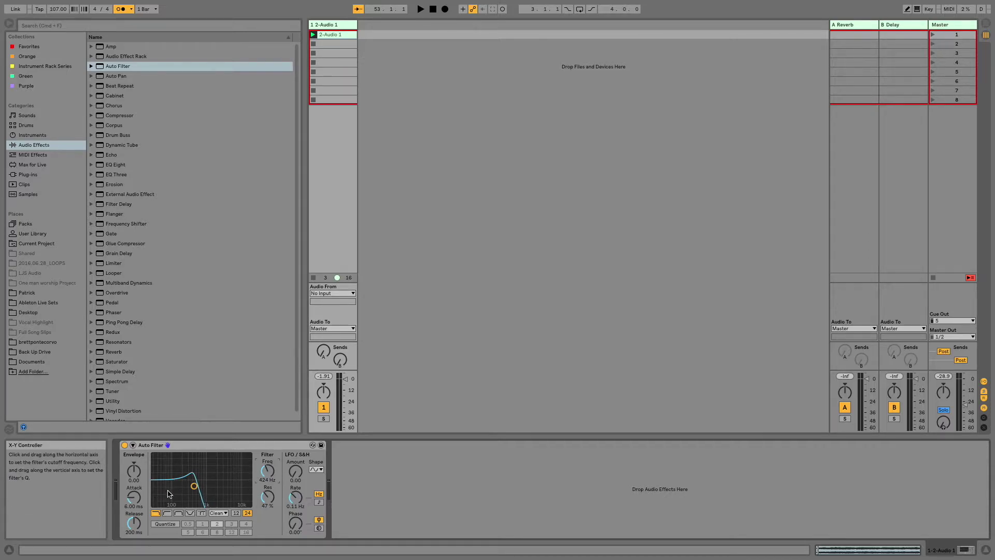
mouse_move(268, 496)
left_mouse_down()
mouse_move(267, 473)
mouse_move(268, 485)
left_mouse_up()
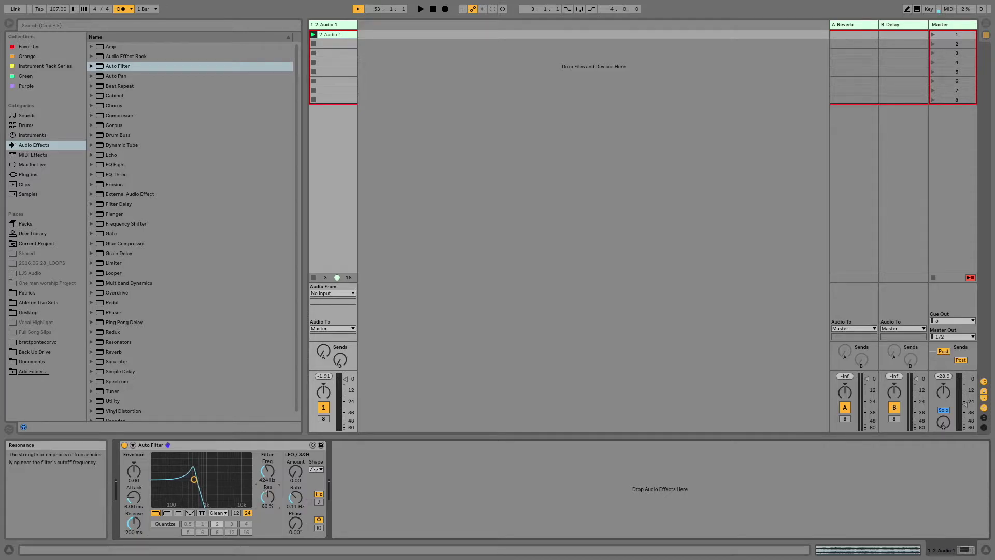
left_click_drag(267, 486, 268, 488)
left_click(313, 35)
left_click_drag(268, 496, 267, 498)
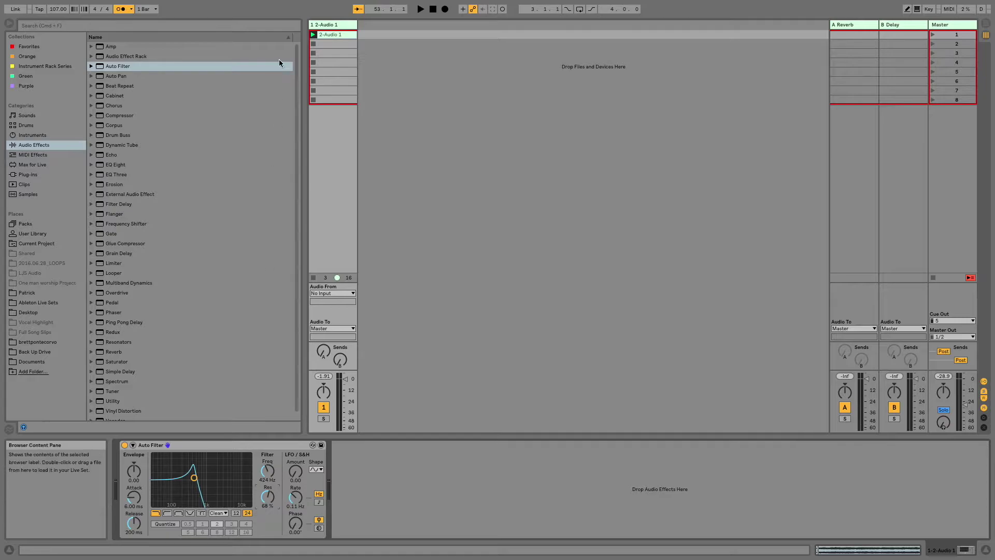
Play the clip while raising the cutoff to about 1.35 kHz and lowering the resonance to 55 %.
left_click(312, 35)
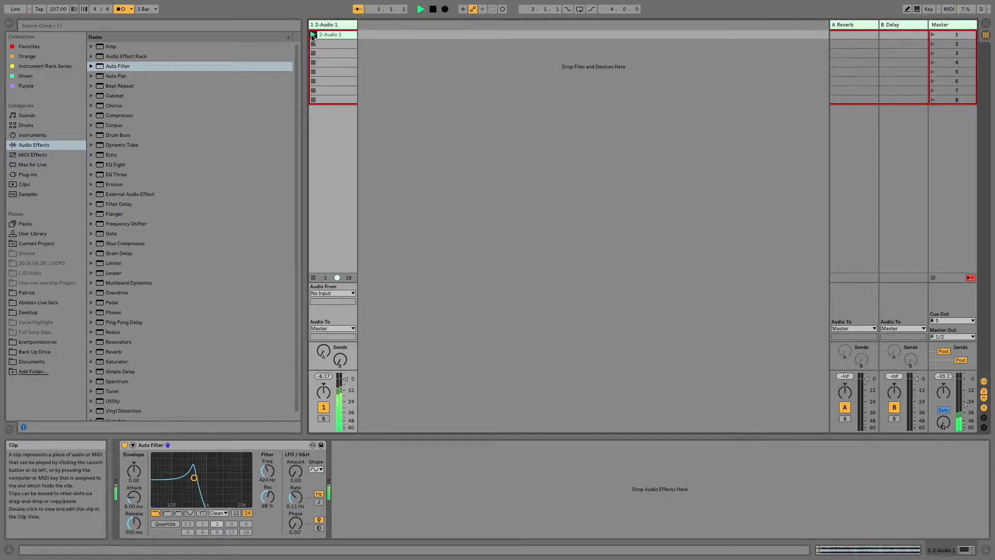
left_click_drag(267, 471, 267, 451)
mouse_move(268, 496)
left_mouse_down()
mouse_move(268, 459)
mouse_move(273, 510)
left_mouse_up()
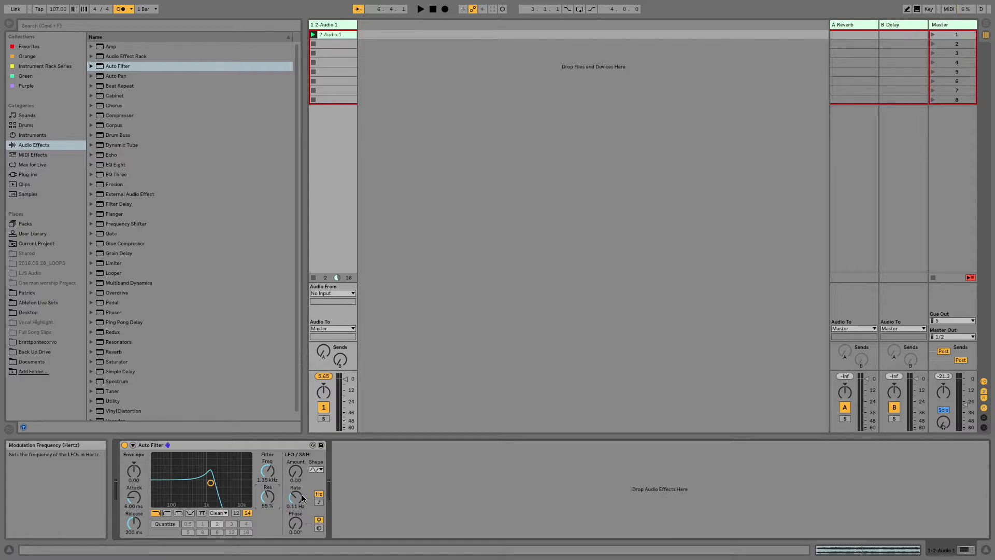
Try negative and positive envelope amounts, ending on 127, and set the envelope attack to about 5.3 ms.
left_click_drag(134, 470, 134, 451)
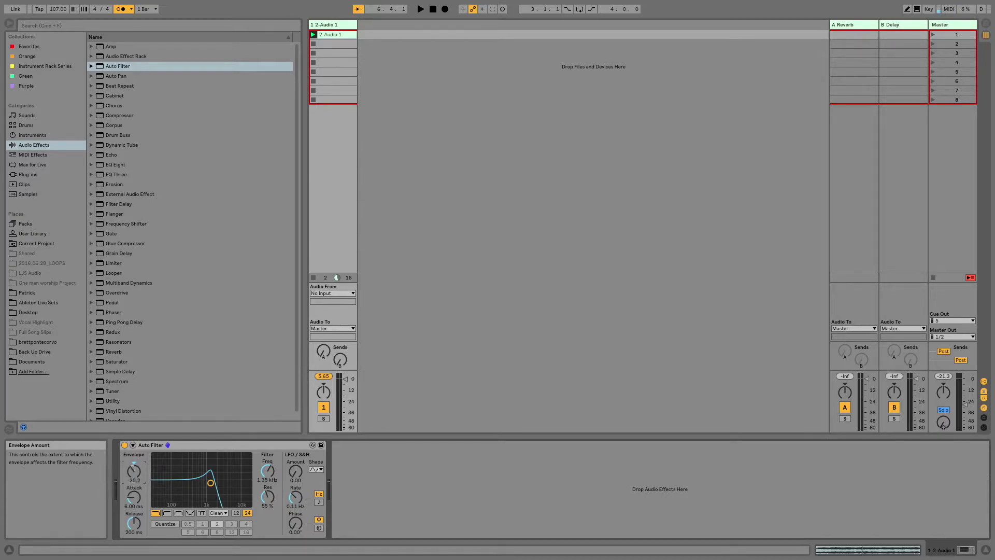
left_click_drag(134, 471, 134, 490)
left_click_drag(129, 473, 141, 491)
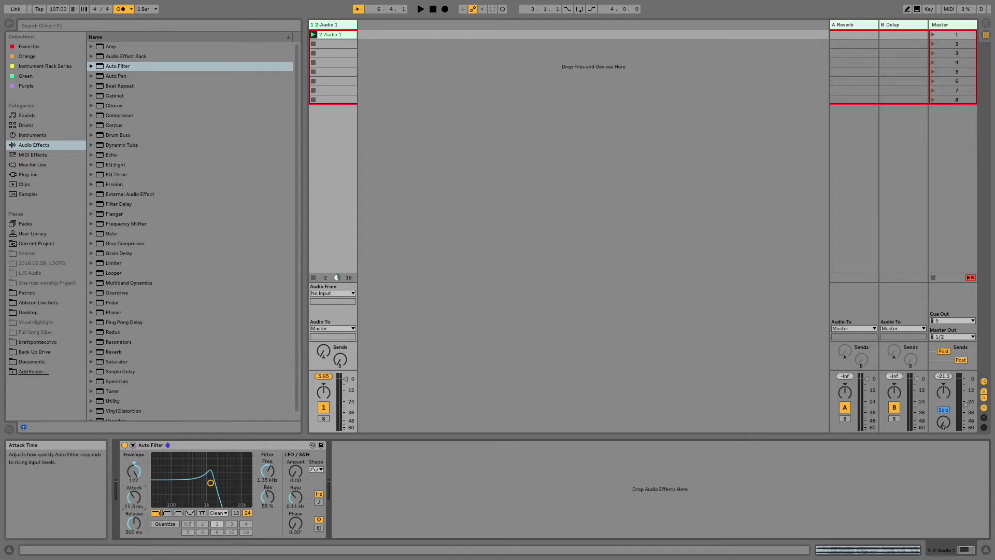
left_click_drag(134, 497, 134, 505)
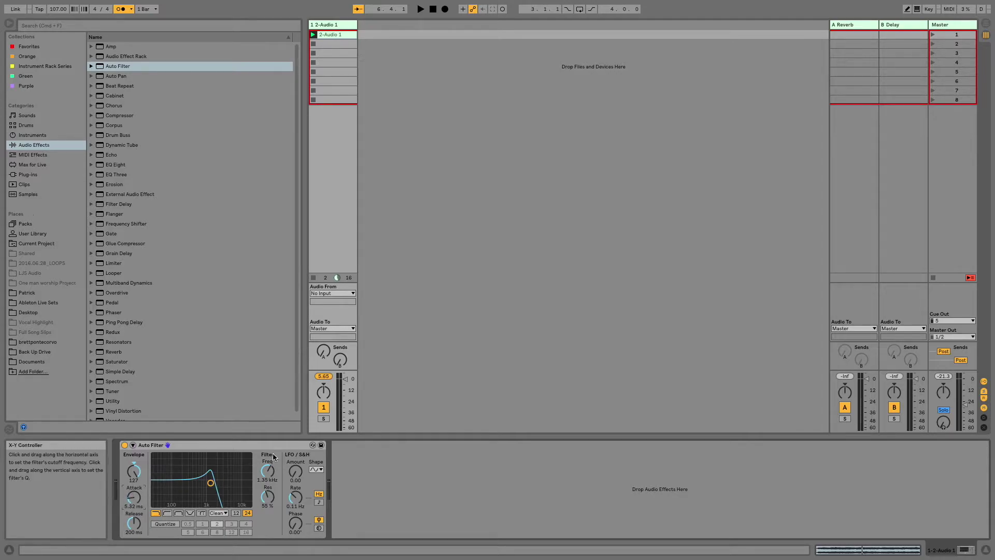
Set the cutoff to about 472 Hz and the resonance to 71 %, and audition the clip with the envelope.
mouse_move(268, 473)
left_mouse_down()
mouse_move(270, 484)
mouse_move(269, 476)
left_mouse_up()
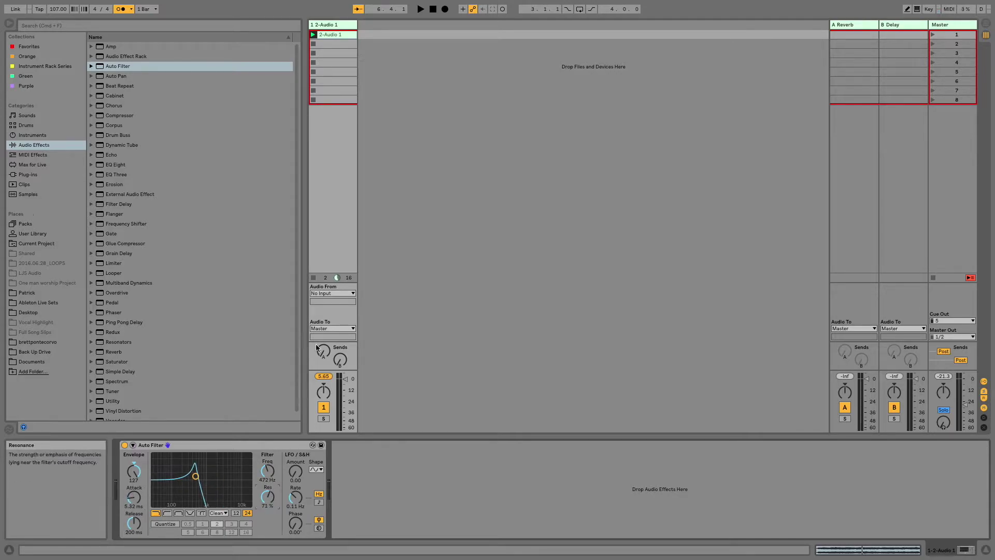
left_click(315, 35)
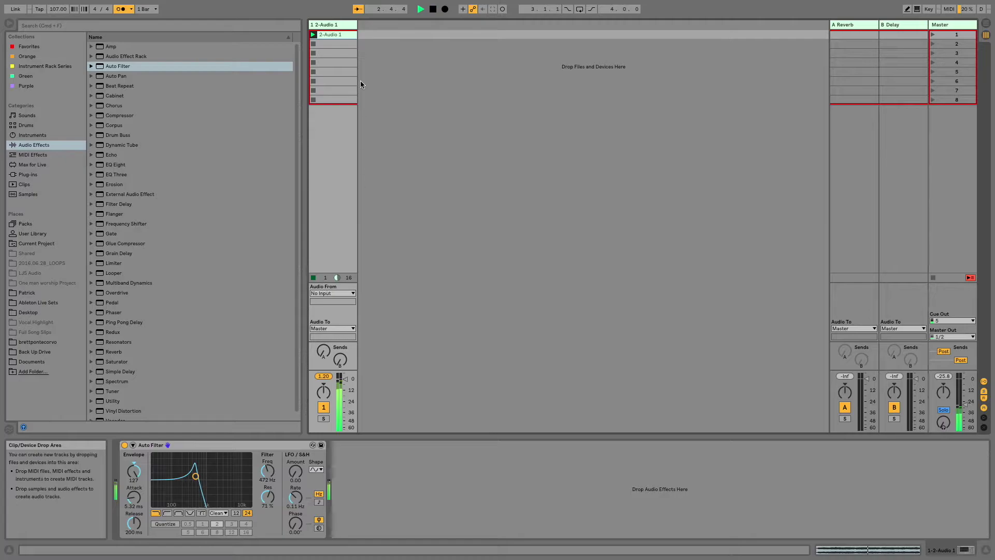
left_click(313, 35)
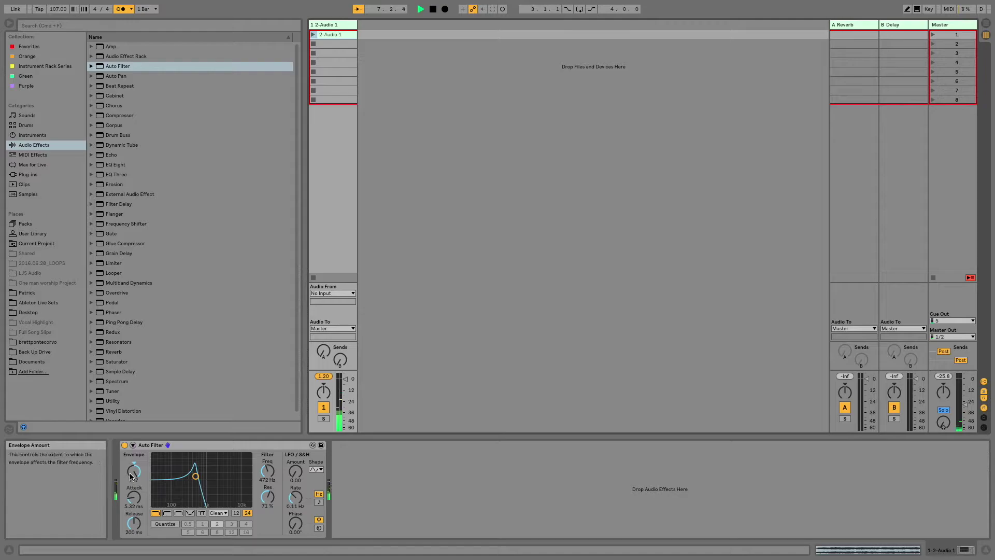
Set the envelope amount to -127 and audition the clip while raising the cutoff to about 2.55 kHz.
left_click_drag(134, 471, 133, 519)
left_click(314, 35)
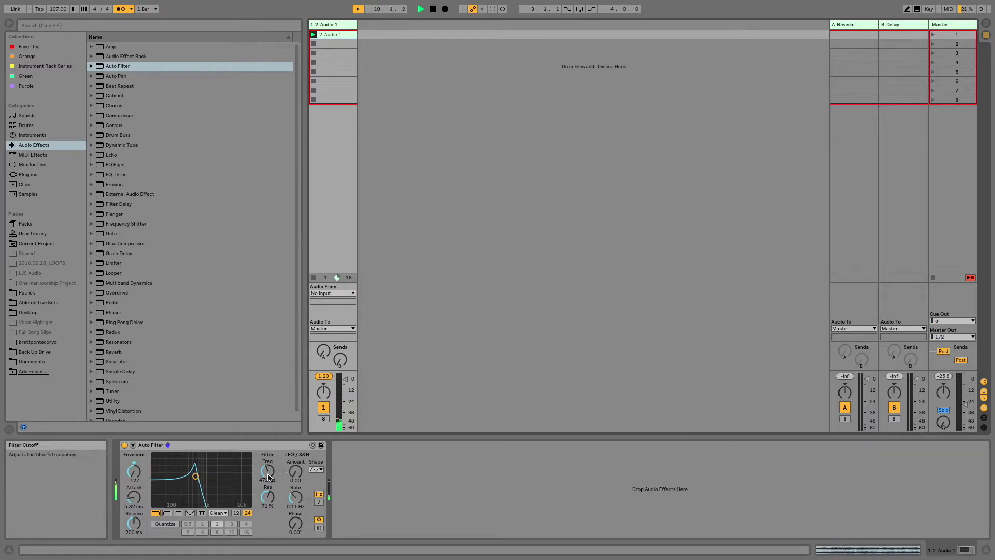
left_click(313, 277)
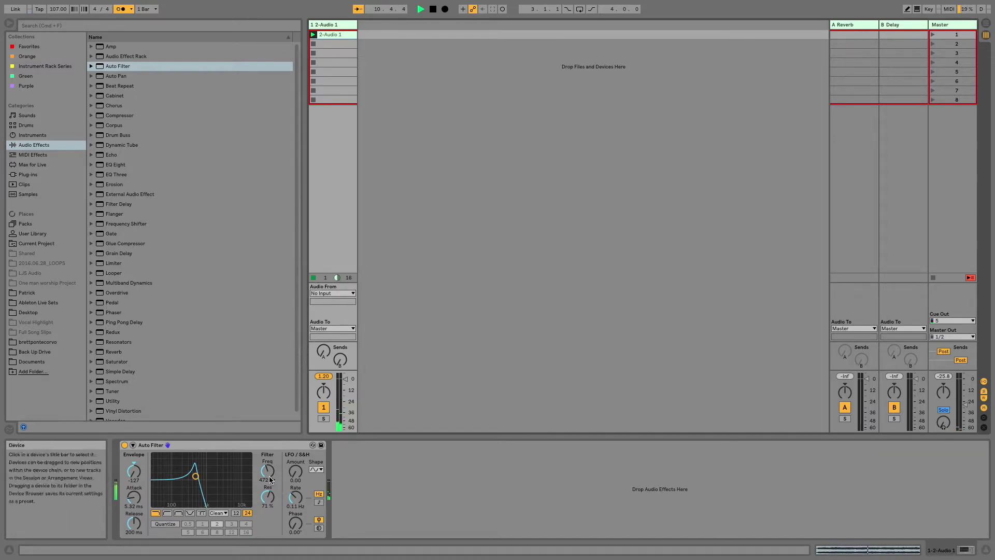
left_click(313, 34)
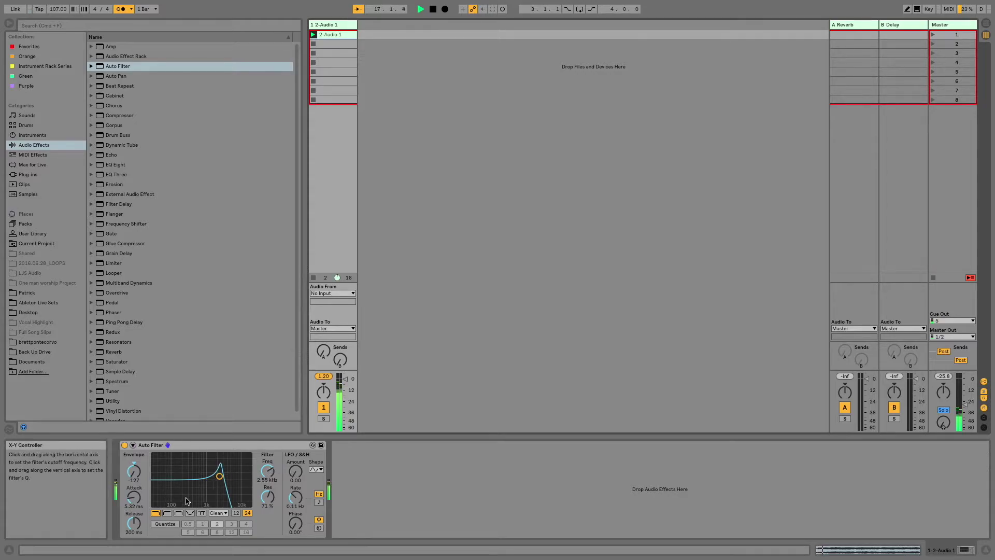
left_click(315, 279)
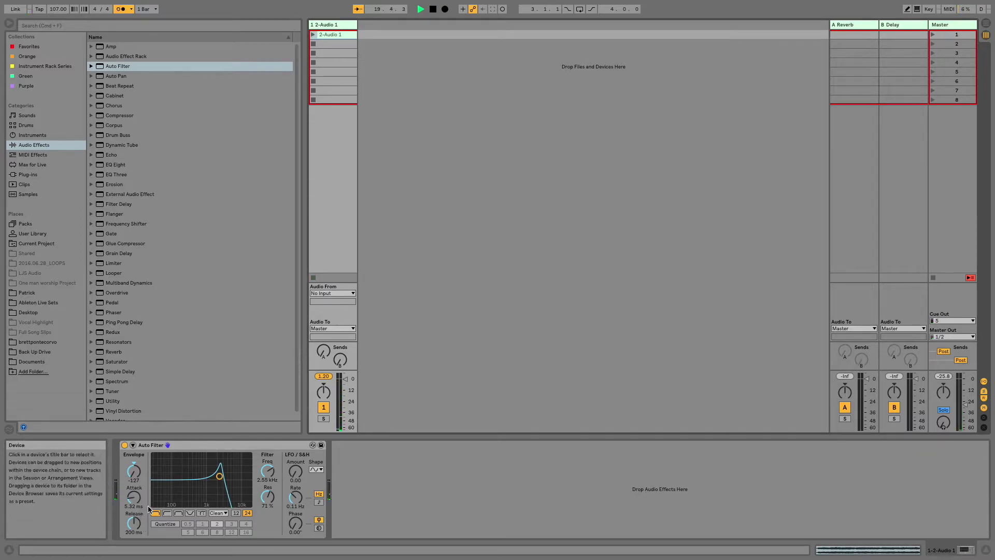
Set the envelope amount to about 78.6 and attack to about 8.9 ms, with the cutoff at about 1.96 kHz and resonance at 42 %.
left_click_drag(134, 471, 134, 492)
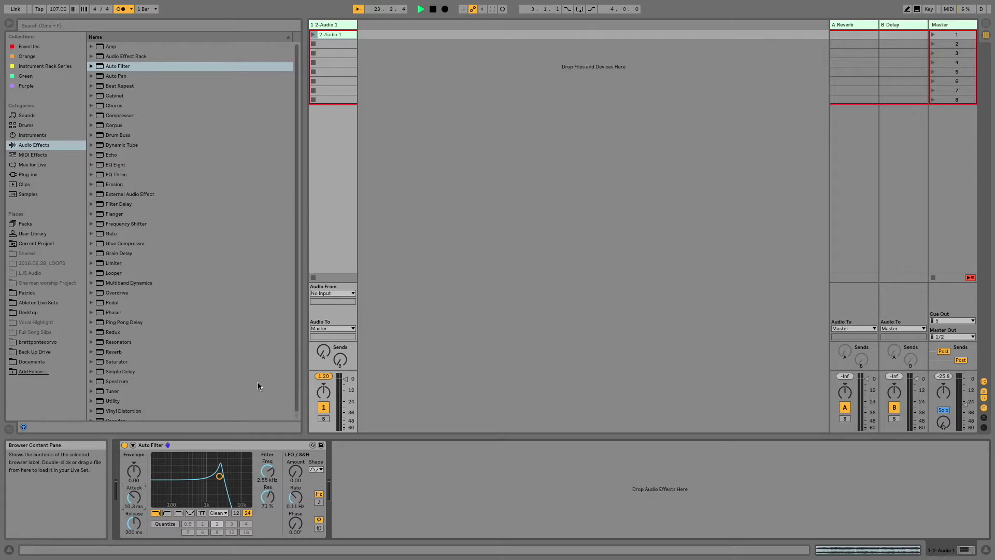
left_click_drag(134, 496, 137, 498)
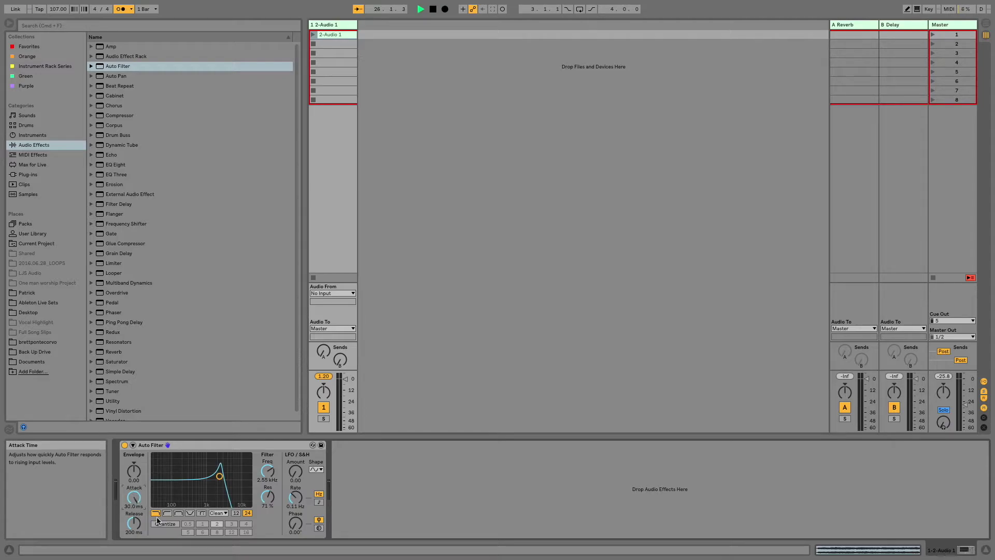
left_click_drag(134, 497, 134, 464)
left_click_drag(268, 472, 269, 515)
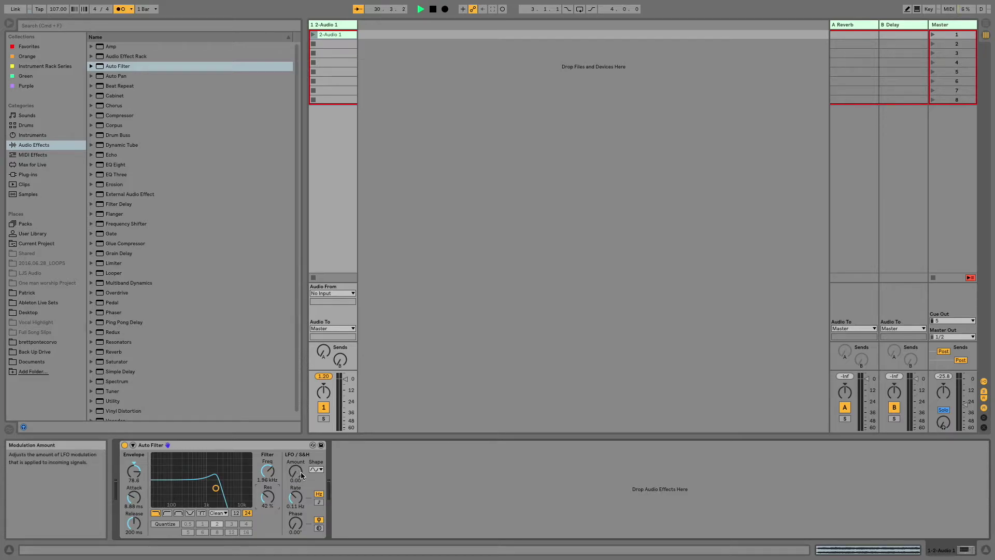
Try the square waveform for the LFO shape and return it to sine.
left_click(320, 469)
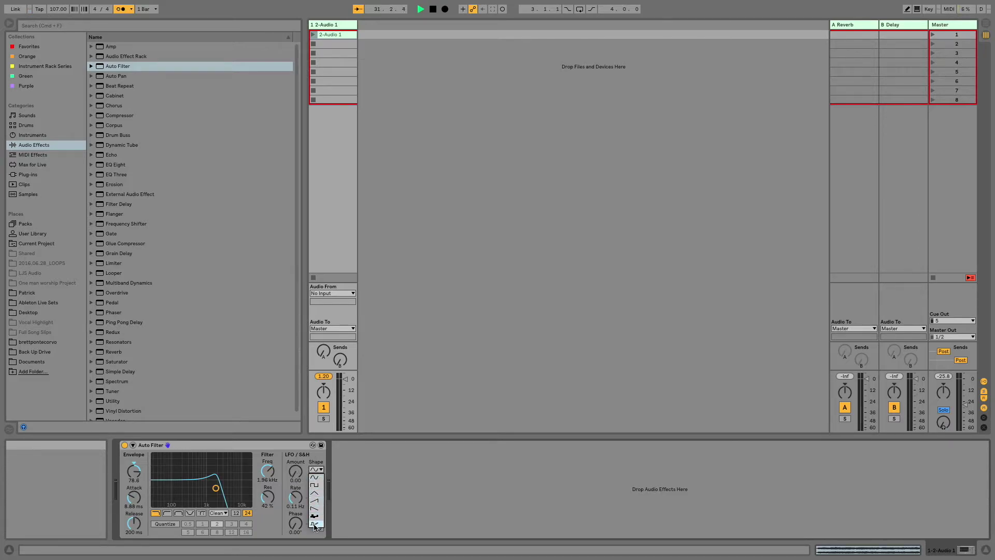
left_click(319, 484)
left_click(318, 470)
left_click(319, 477)
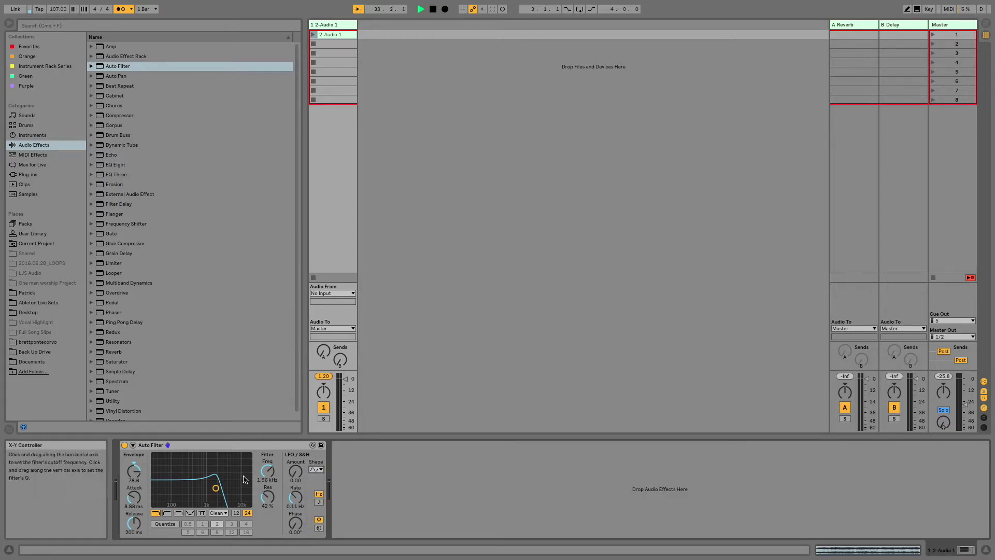
left_click(320, 471)
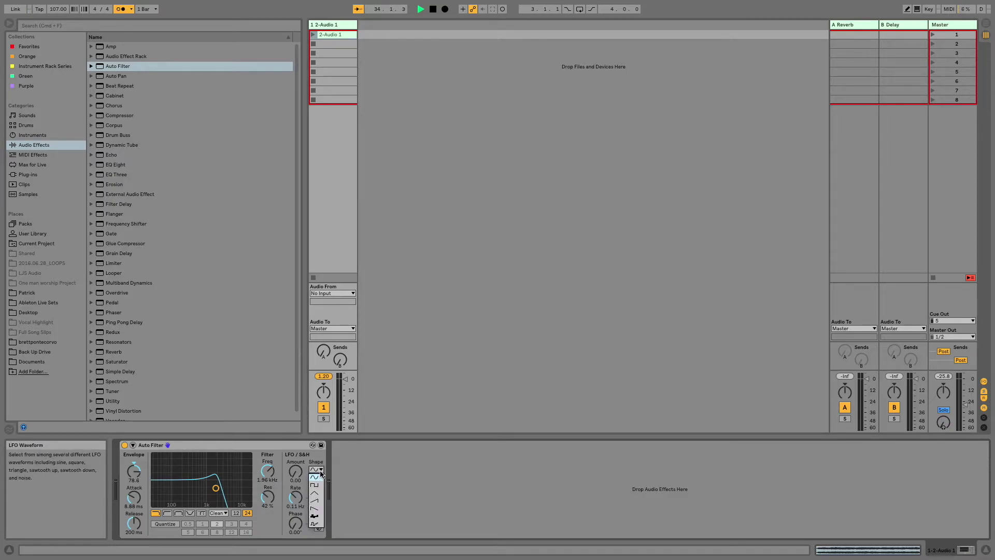
left_click(320, 485)
left_click(316, 470)
left_click(319, 477)
Audition the clip while setting the LFO amount to about 17.4 and sweeping the LFO rate to about 1.83 Hz.
left_click_drag(296, 472, 296, 505)
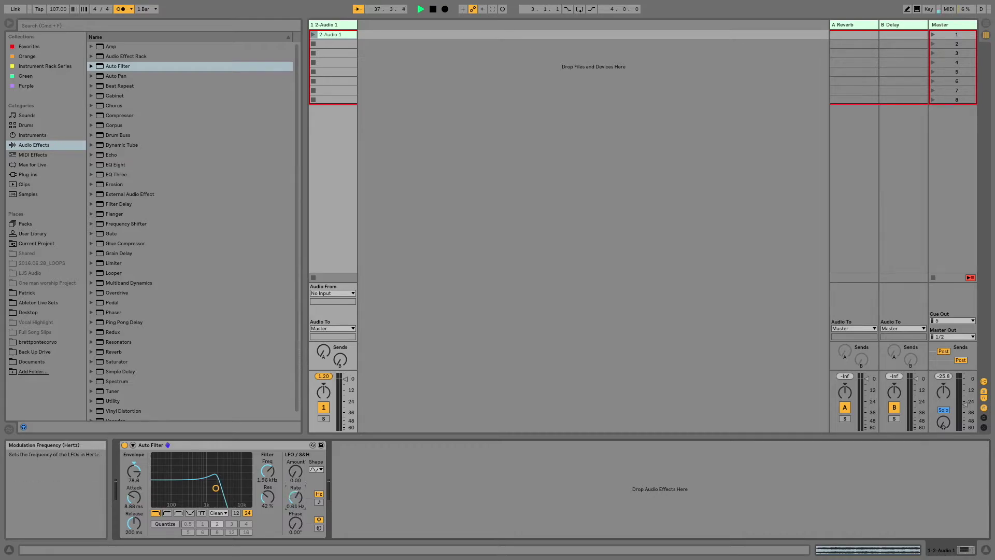
left_click_drag(296, 505, 296, 477)
left_click(313, 34)
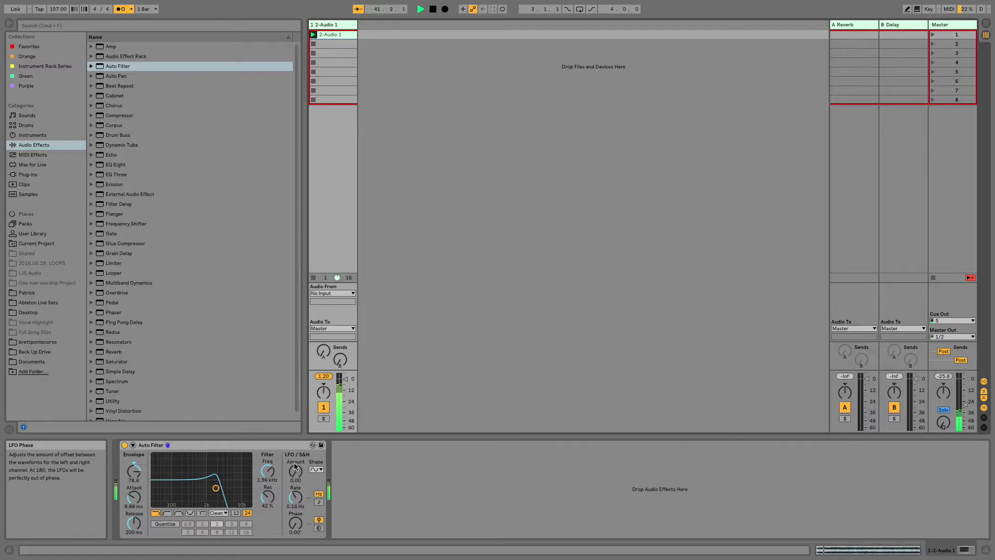
left_click_drag(296, 471, 296, 459)
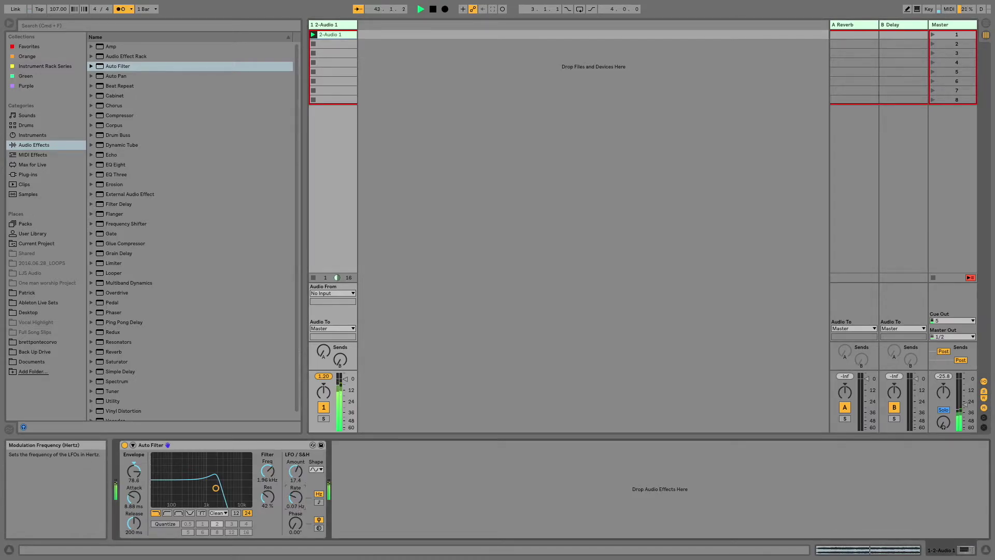
left_click_drag(295, 496, 296, 481)
left_click_drag(296, 486, 295, 484)
left_click(314, 279)
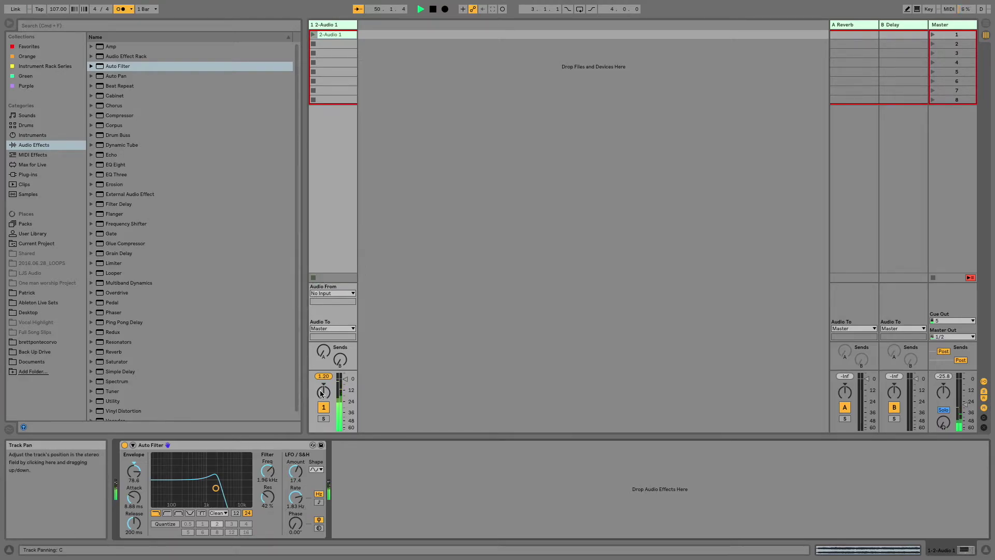
Change the LFO shape to the square wave and audition the clip.
left_click(316, 469)
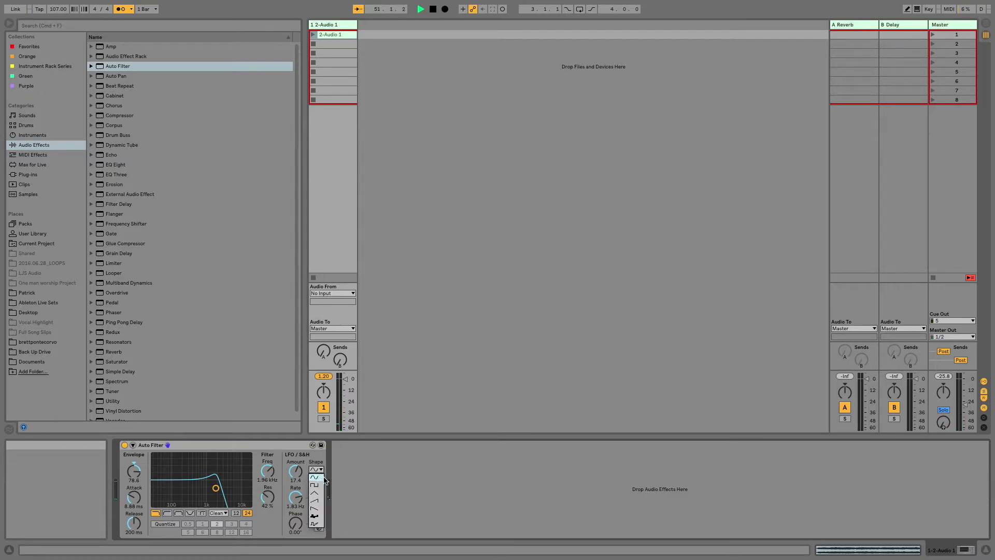
left_click(320, 486)
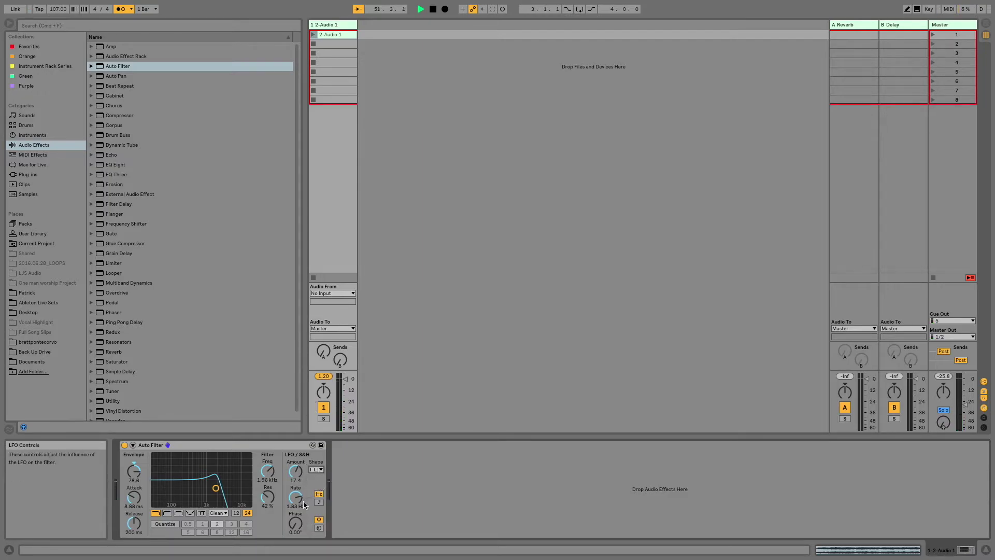
left_click(314, 36)
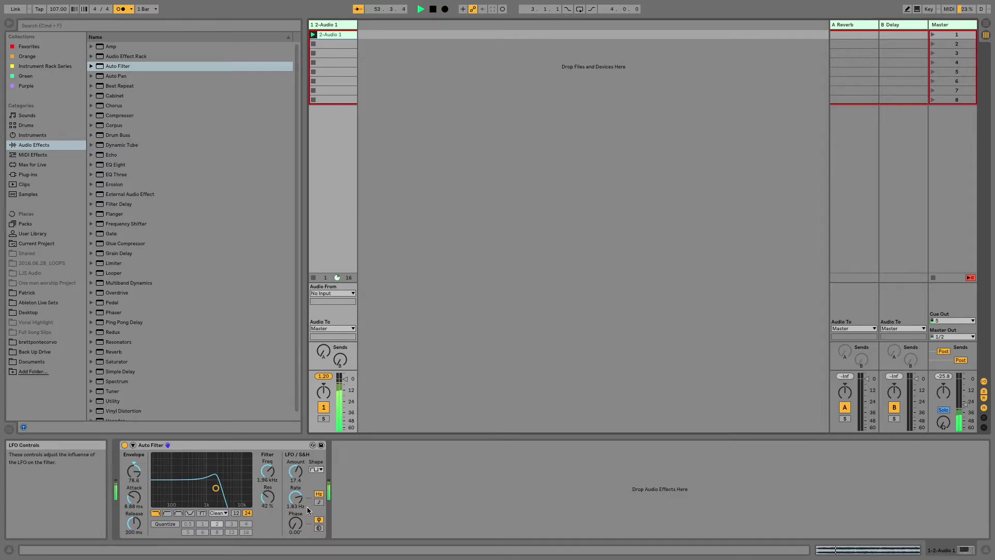
left_click(314, 278)
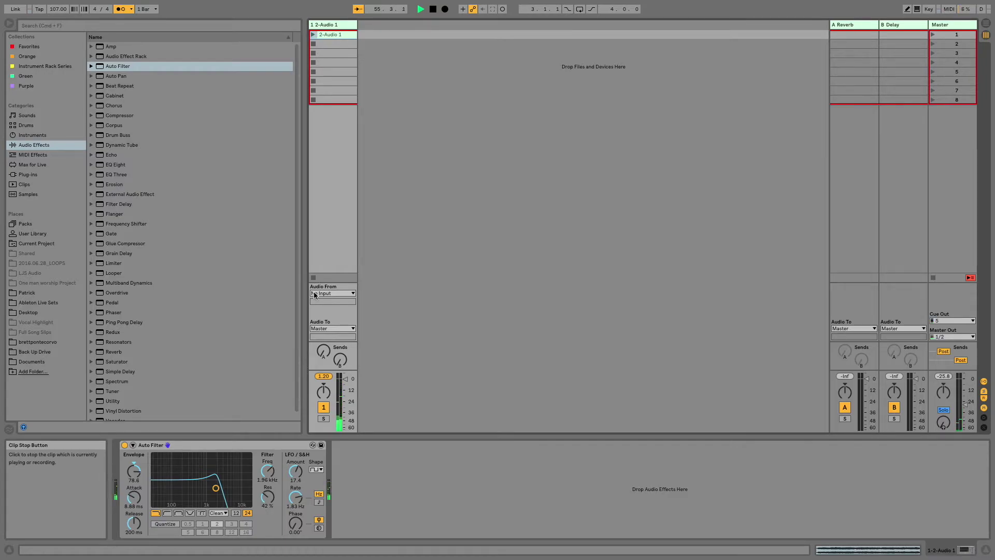
Sync the LFO to the song tempo at a 1/4 rate, and try a phase of 180° before returning it to 0°.
left_click(319, 502)
left_click_drag(295, 497, 296, 496)
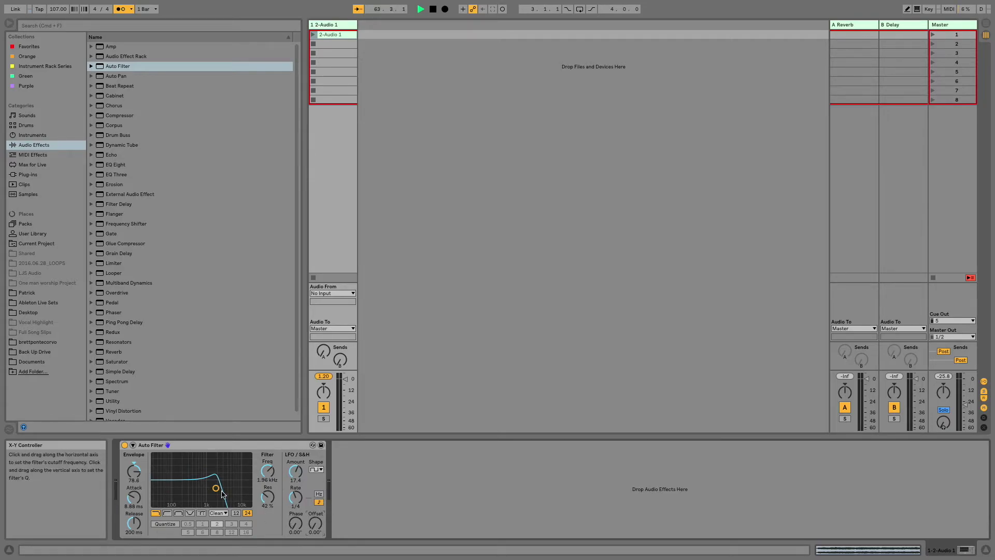
mouse_move(311, 550)
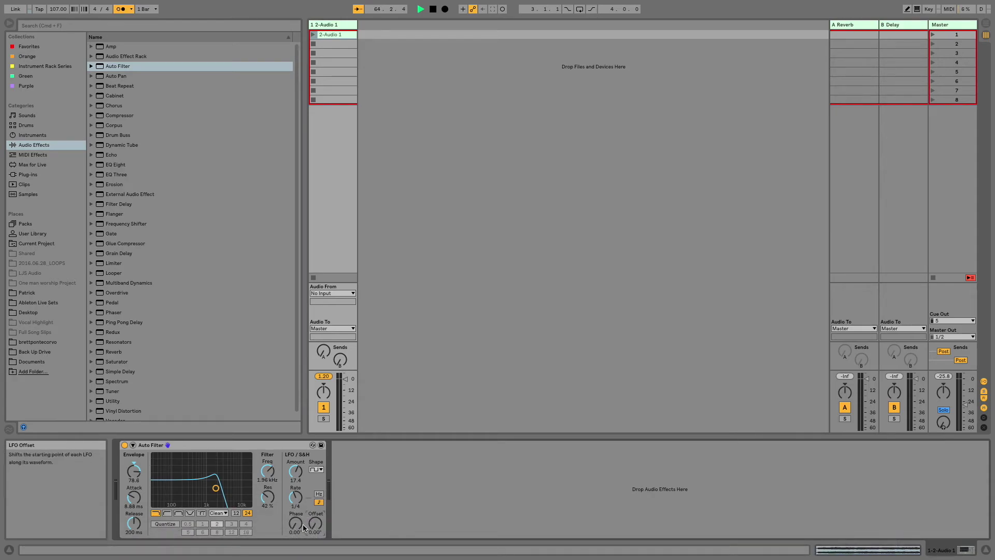
left_click_drag(298, 527, 299, 544)
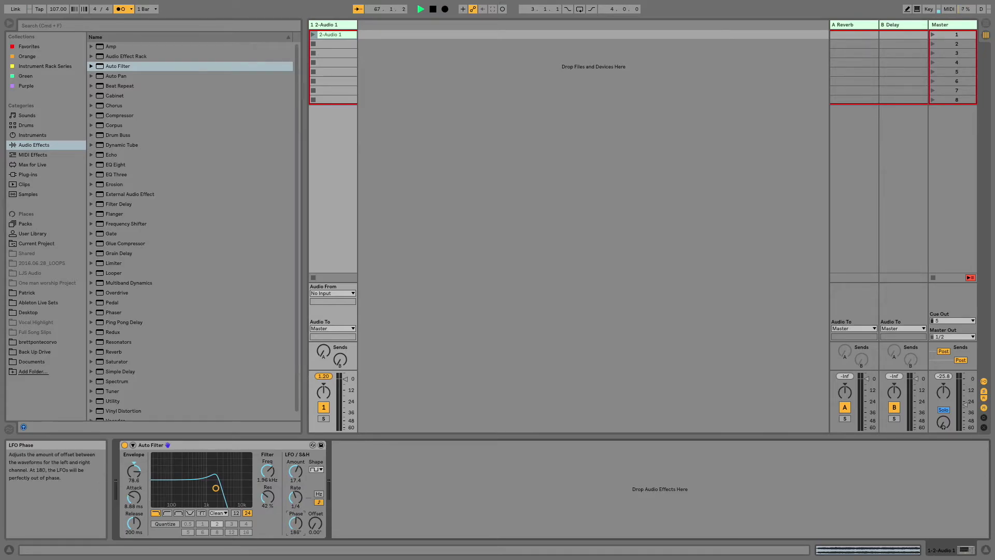
Audition the clip while raising the LFO phase to 180° and the LFO offset to about 71.4°.
left_click(314, 34)
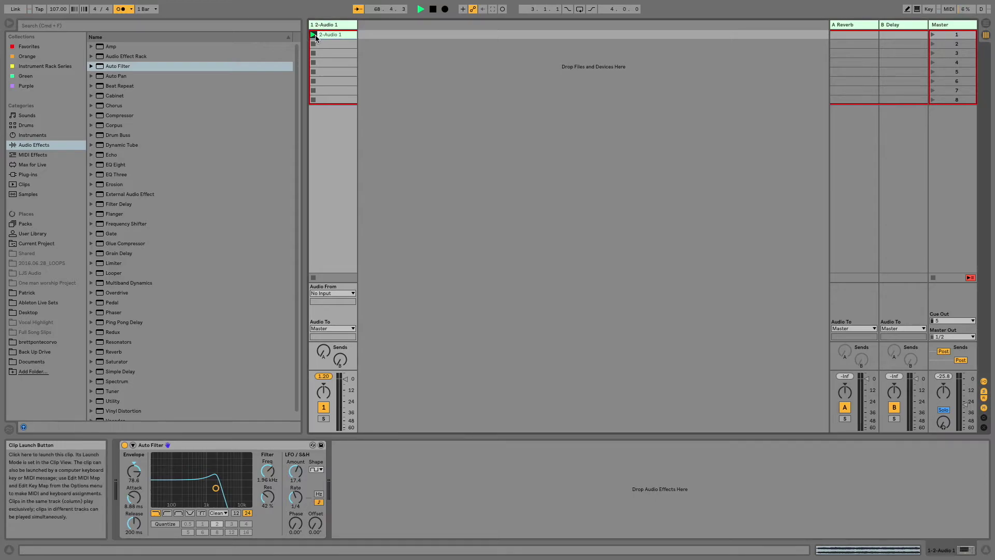
left_click_drag(299, 530, 298, 506)
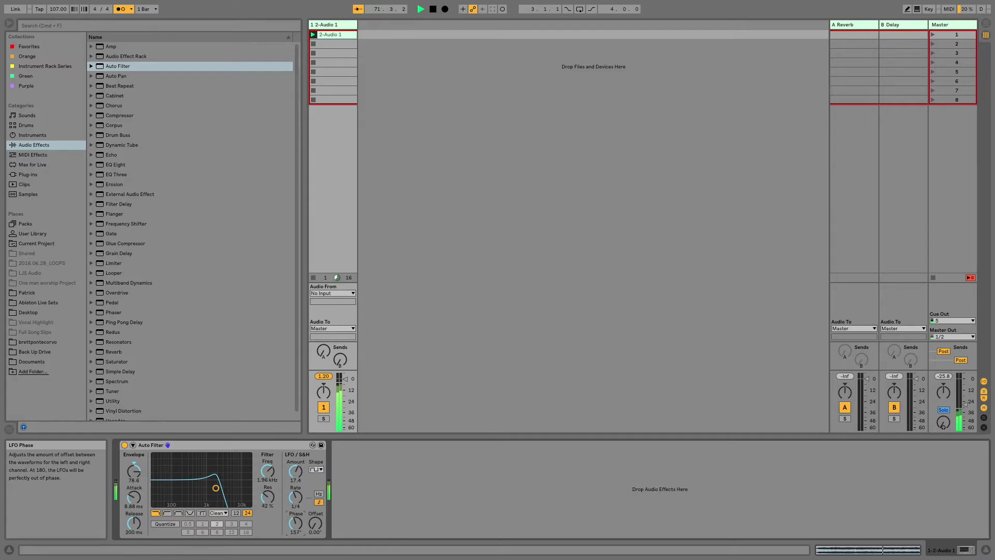
left_click_drag(299, 458, 298, 458)
left_click_drag(315, 524, 315, 512)
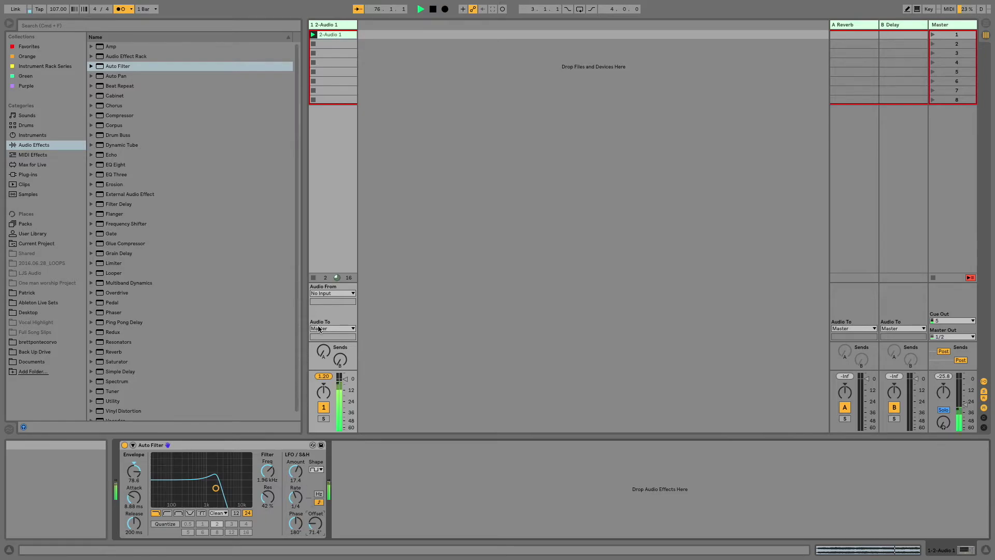
left_click(314, 278)
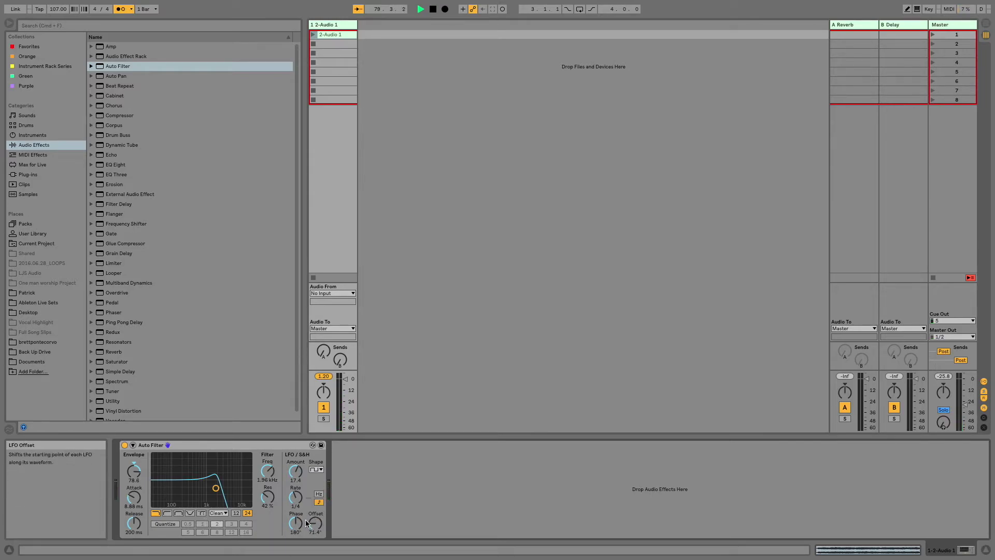
Enable beat quantization with a division of 1 and sweep the cutoff up and down, ending at about 799 Hz.
left_click(177, 524)
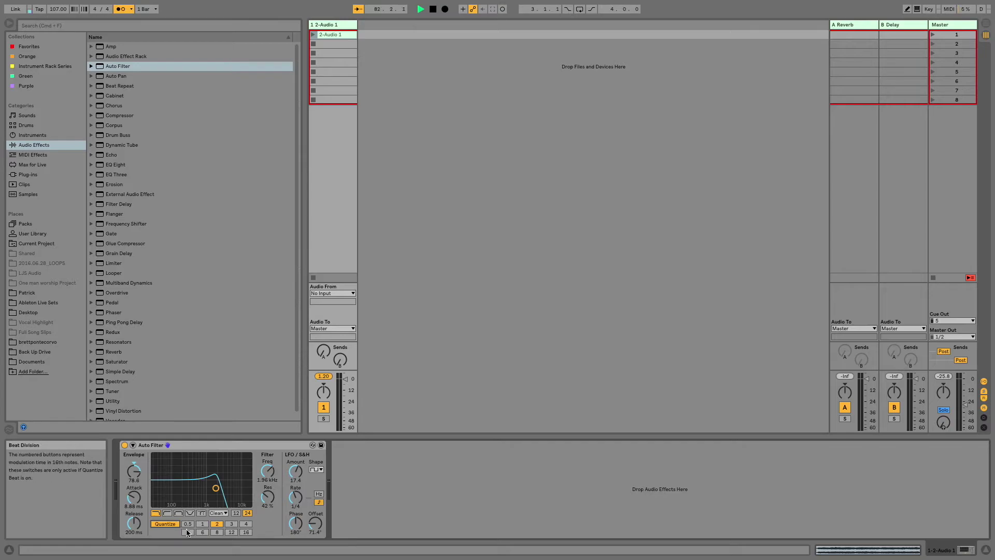
left_click(202, 524)
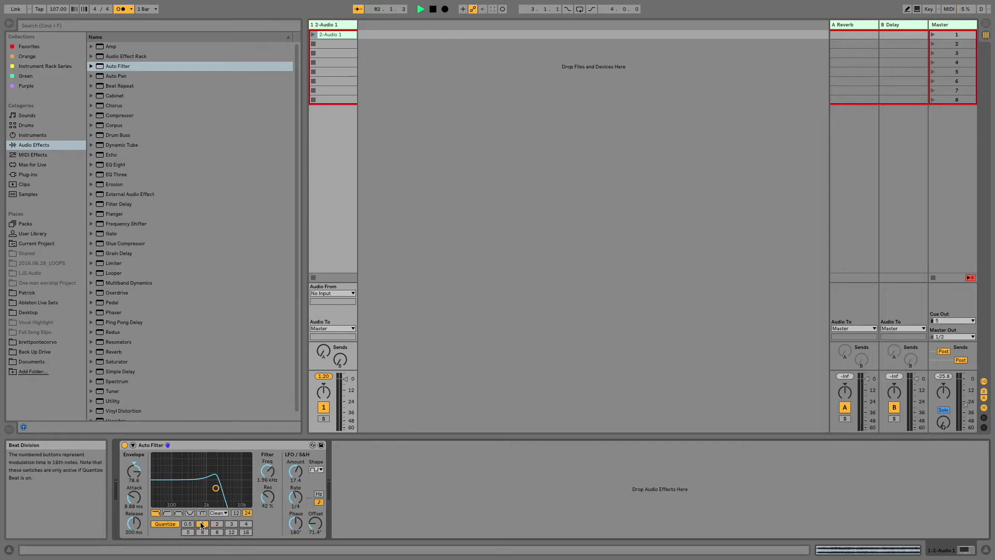
mouse_move(269, 470)
left_mouse_down()
mouse_move(269, 489)
mouse_move(269, 462)
left_mouse_up()
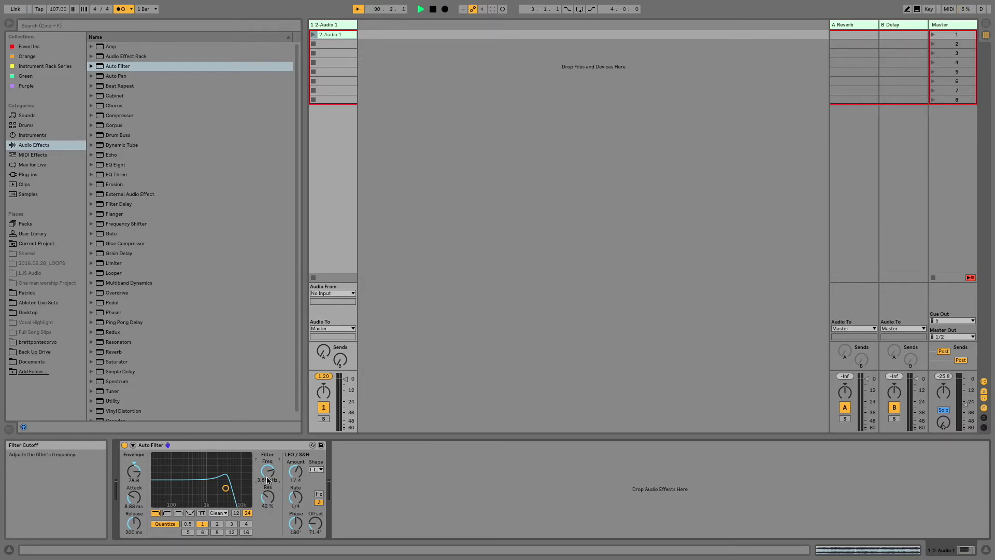
left_click_drag(268, 471, 268, 495)
Try several beat divisions, ending on 3, and lower the cutoff to about 582 Hz.
left_click(216, 525)
left_click(243, 524)
left_click(234, 524)
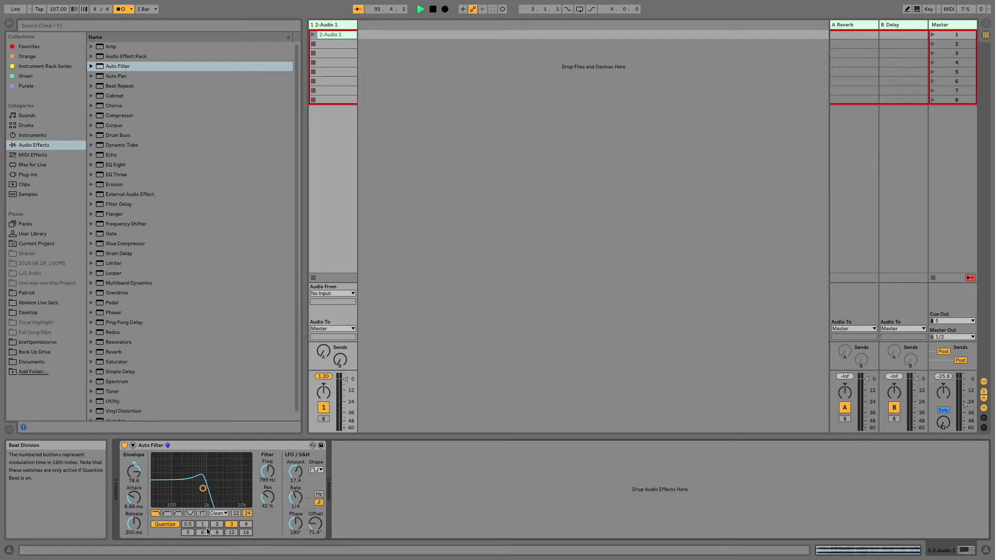
left_click_drag(202, 488, 199, 487)
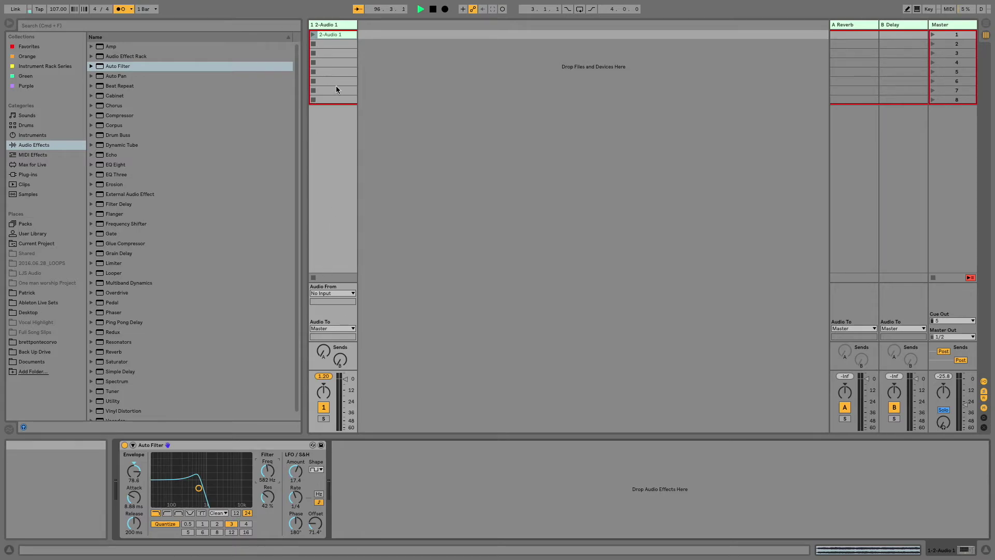
Reset the LFO phase to 0° and the LFO amount to 0, keeping the square shape.
left_click_drag(296, 524, 296, 539)
left_click(317, 469)
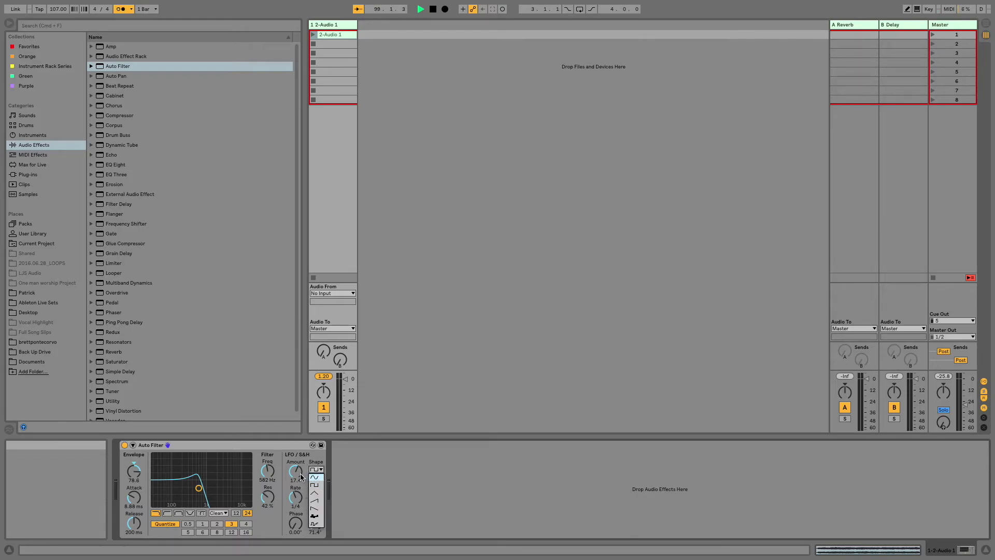
left_click(300, 477)
left_click_drag(296, 472, 296, 492)
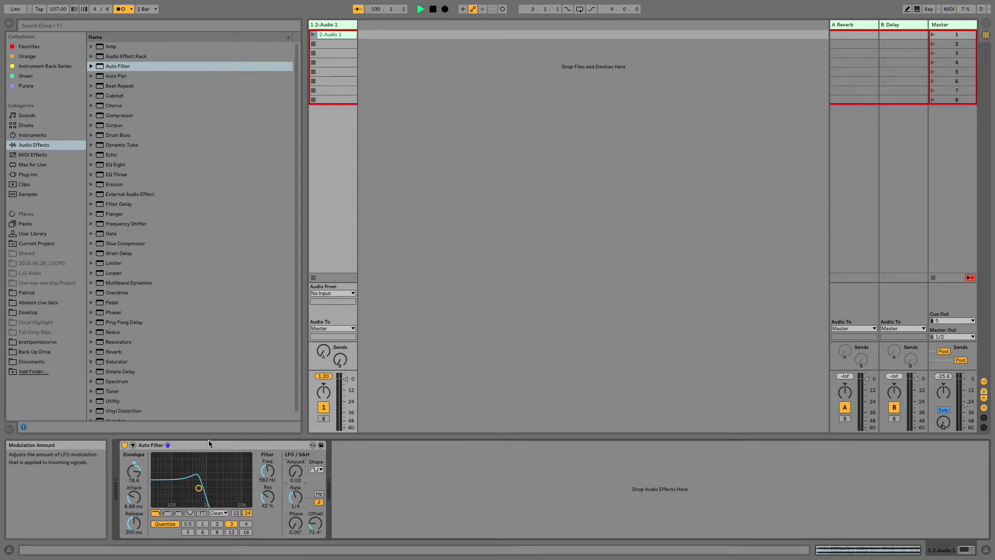
Audition the clip with beat division 1 while sweeping the cutoff to about 2.69 kHz.
left_click(312, 34)
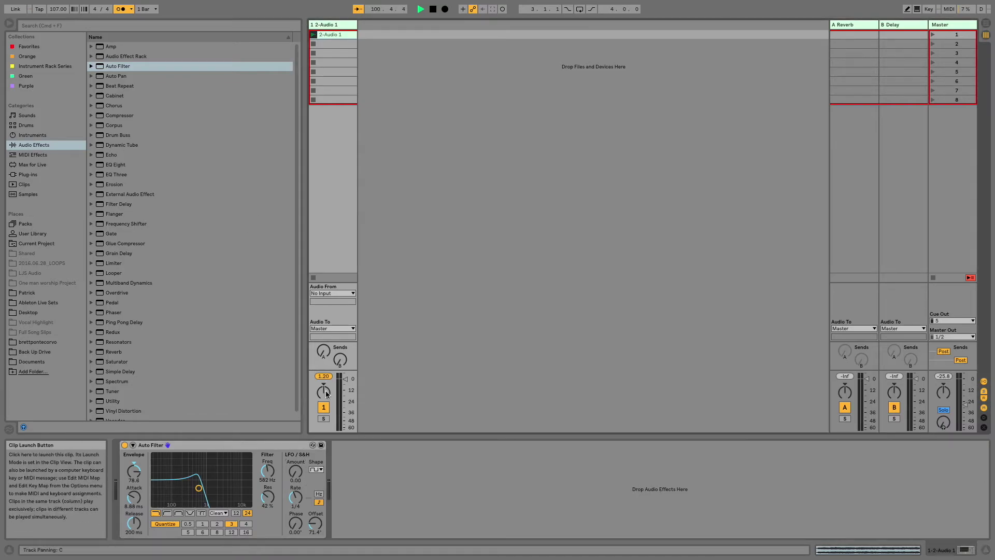
left_click(203, 526)
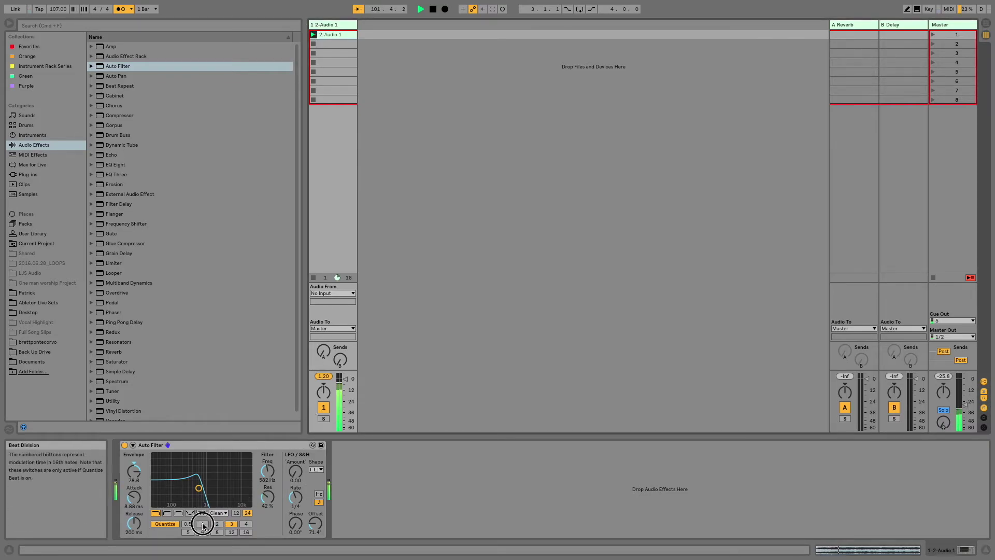
mouse_move(267, 471)
left_mouse_down()
mouse_move(267, 443)
mouse_move(267, 458)
left_mouse_up()
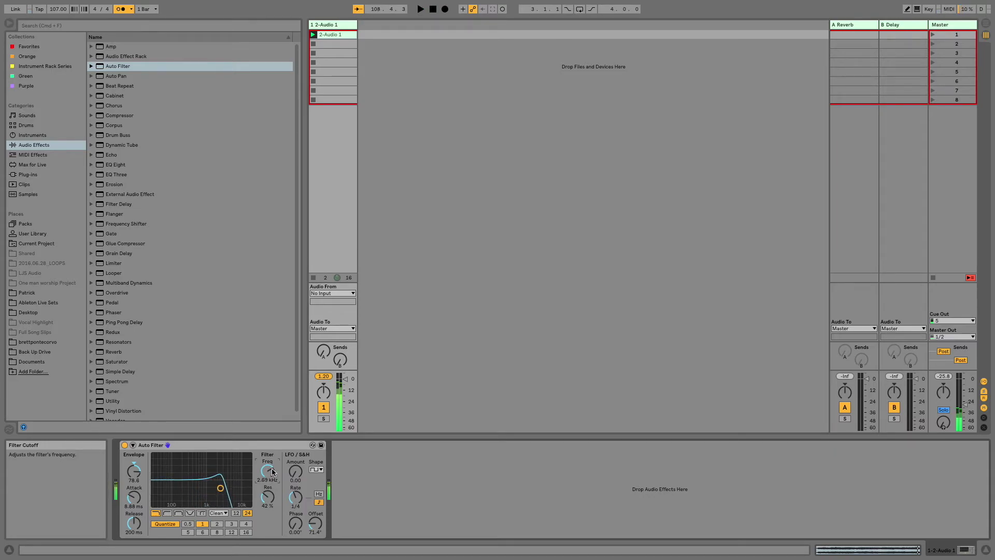
Set the beat division to 3 and audition the clip while sweeping the cutoff up to about 2.88 kHz and down to 148 Hz.
left_click(230, 524)
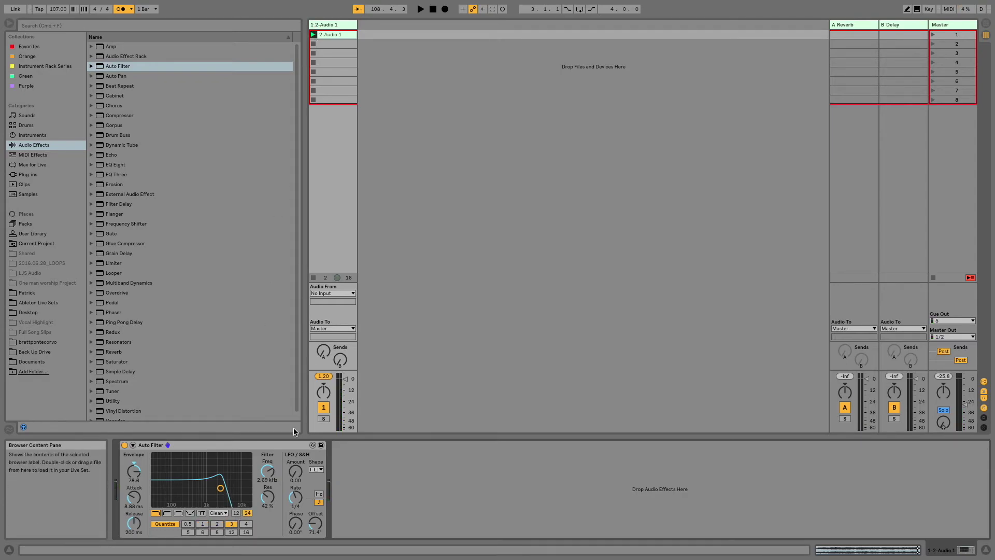
left_click_drag(220, 488, 184, 488)
left_click(313, 36)
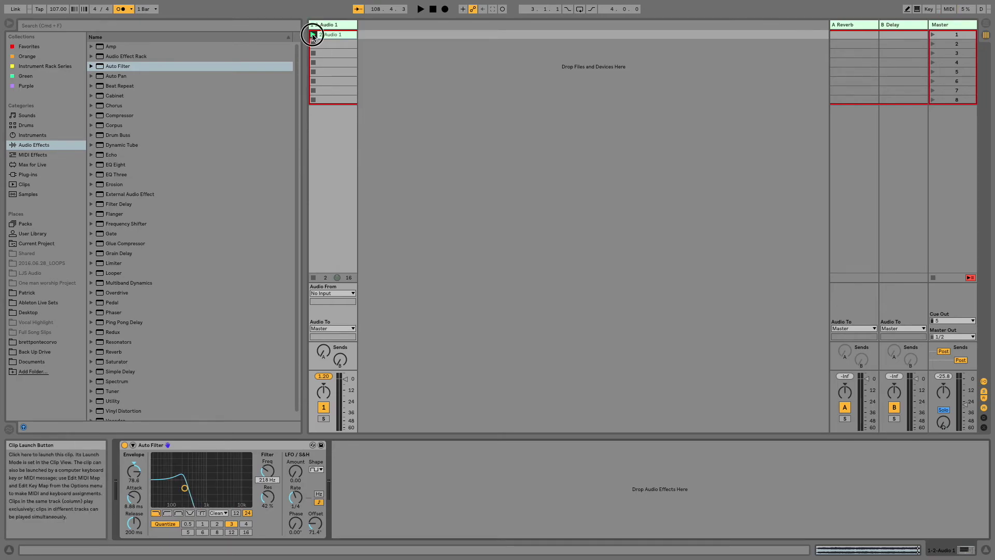
left_click_drag(185, 488, 222, 488)
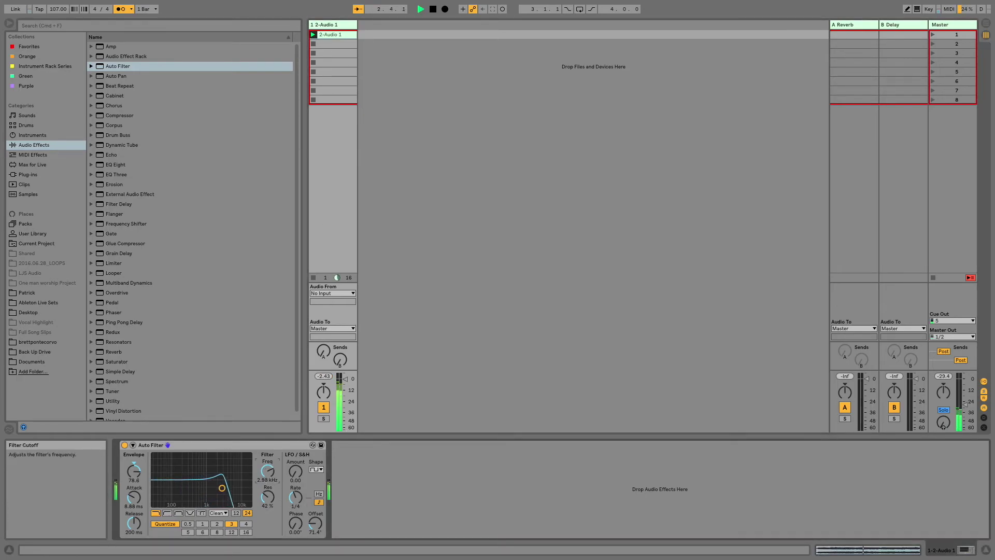
left_click_drag(222, 488, 179, 488)
key("space")
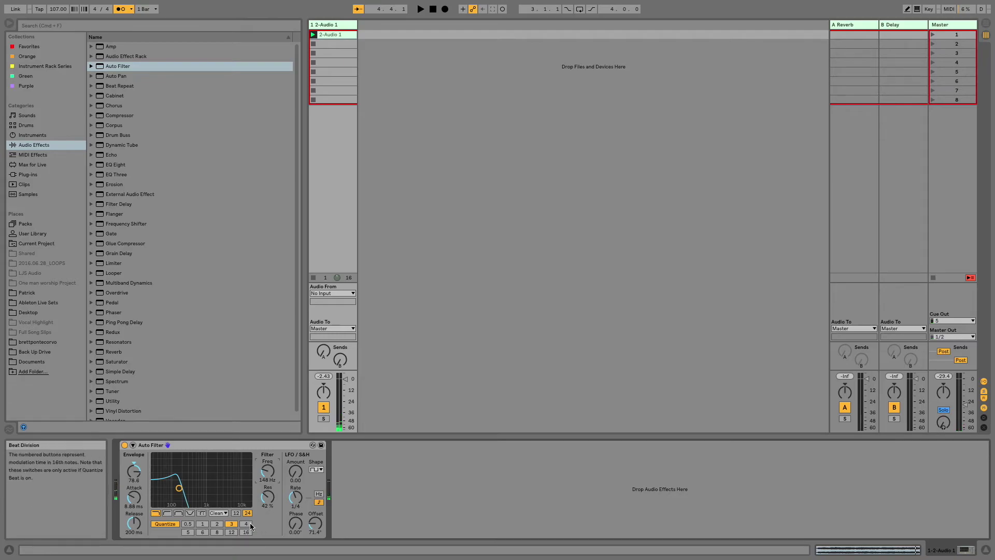
Set the beat division to 1 and open the audio clip's properties and waveform.
left_click(219, 526)
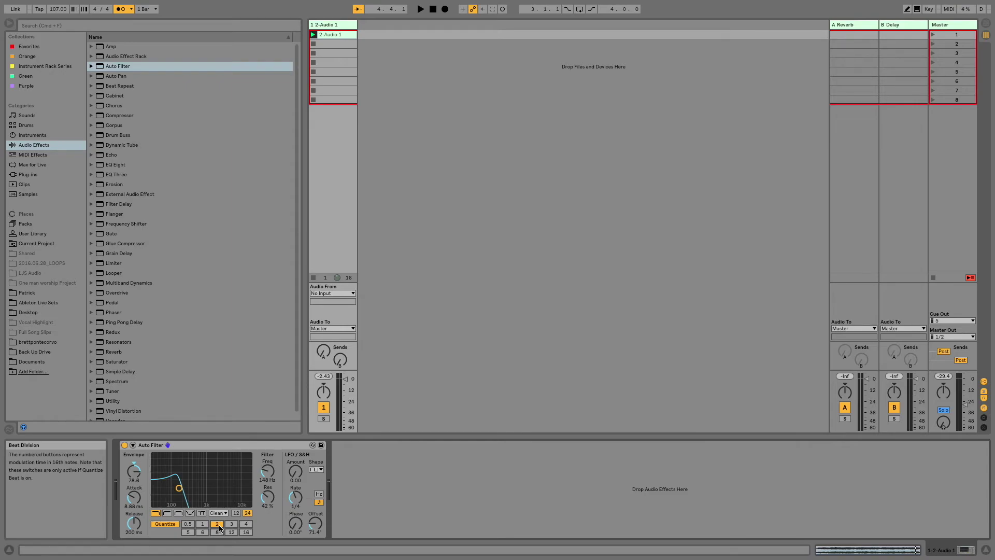
left_click(202, 524)
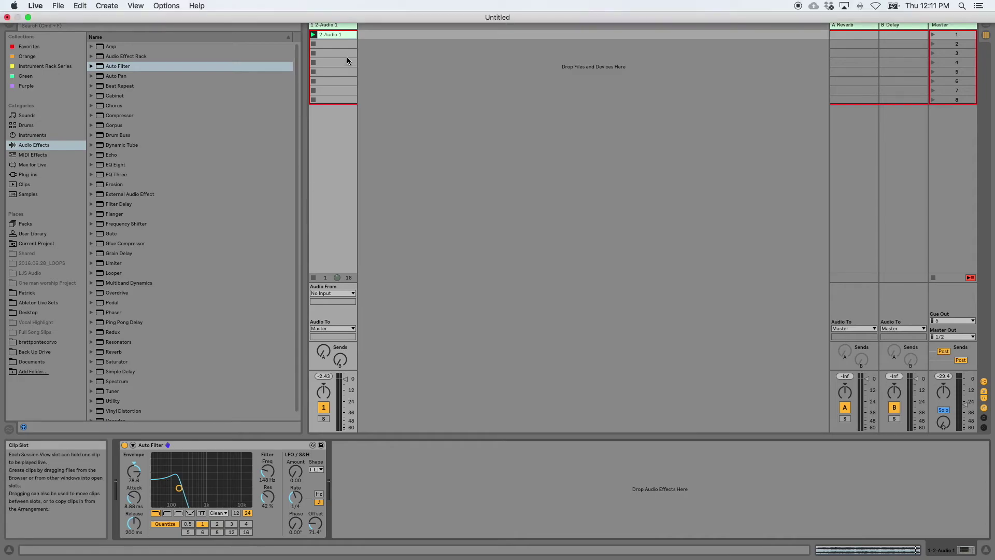
left_click(335, 35)
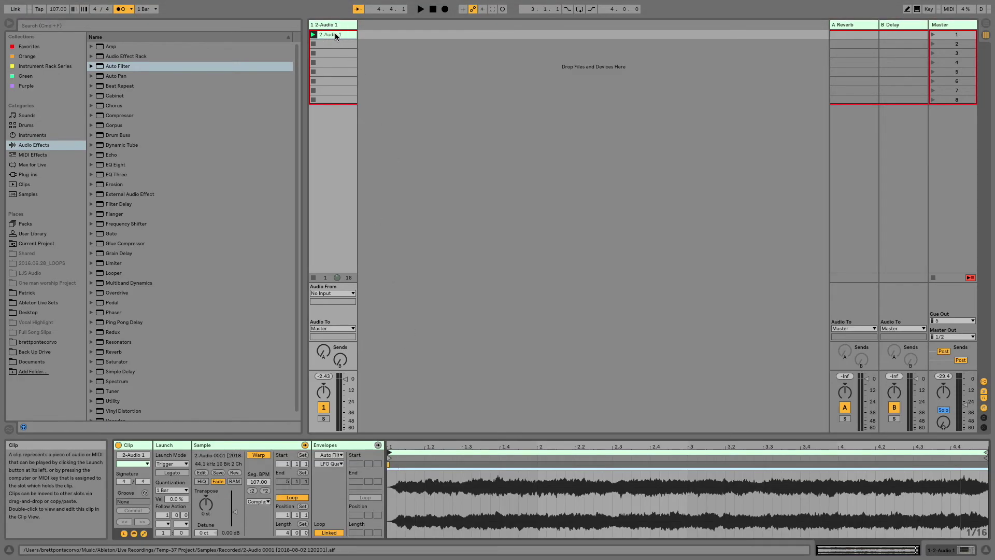
Select the clip's Auto Filter Frequency envelope and draw a ramp rising from a low cutoff at the clip start to the maximum near its end.
left_click(335, 454)
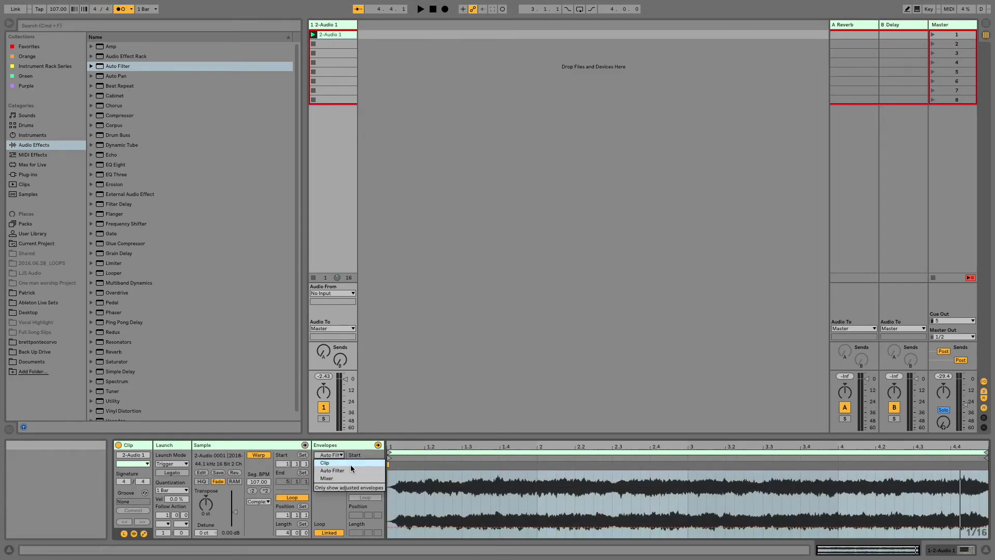
left_click(347, 470)
left_click(337, 463)
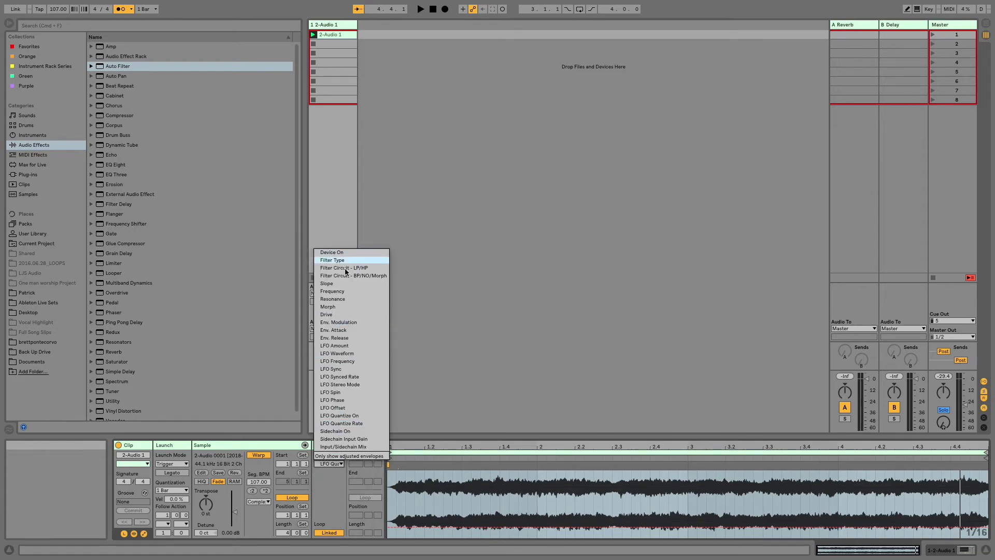
left_click(339, 292)
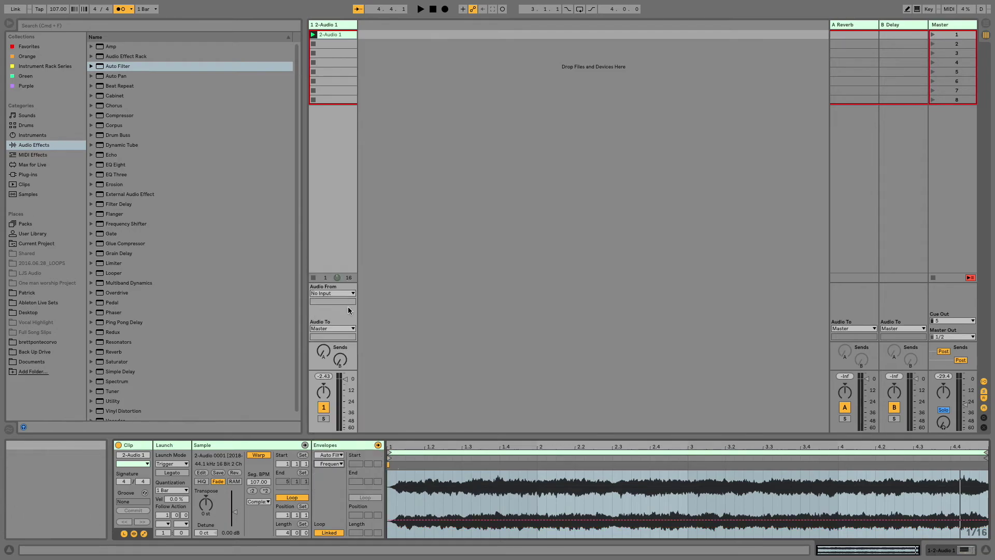
left_click(400, 522)
left_click_drag(965, 521, 960, 471)
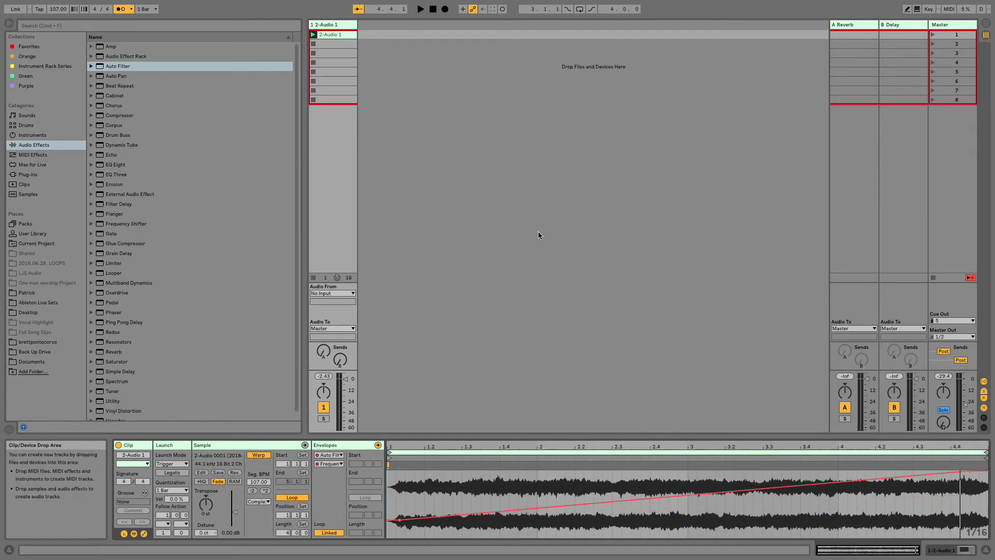
Audition the clip with Auto Filter shown, setting LFO amount to 1.43, envelope amount to 127 and attack to 12.9 ms, and stop the clip.
left_click(341, 54)
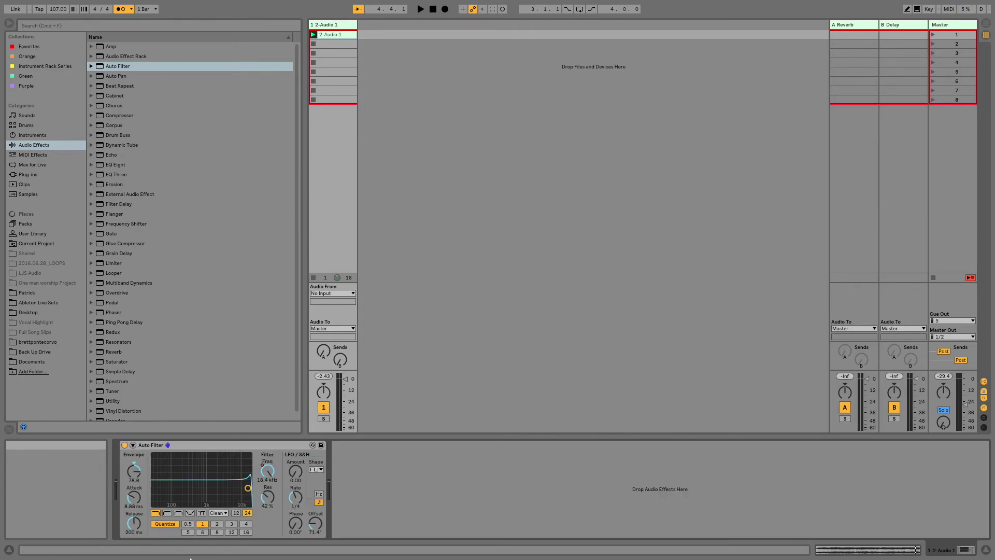
left_click(312, 34)
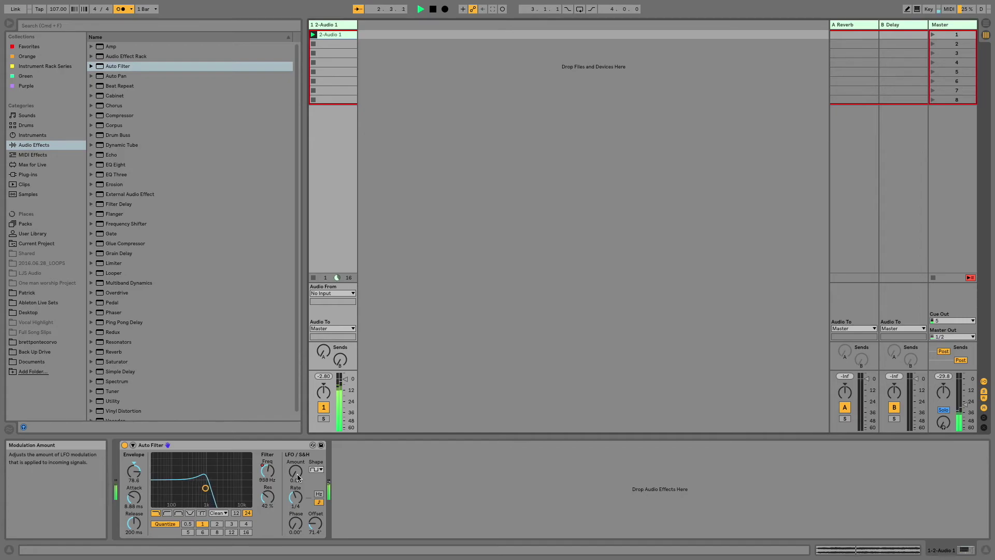
mouse_move(298, 477)
left_mouse_down()
mouse_move(298, 465)
mouse_move(299, 473)
left_mouse_up()
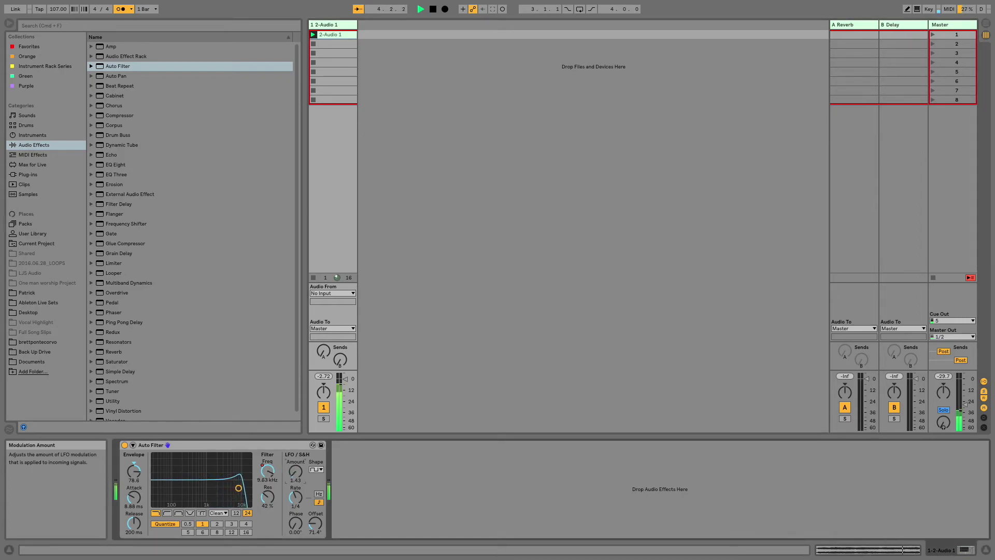
left_click_drag(133, 496, 134, 493)
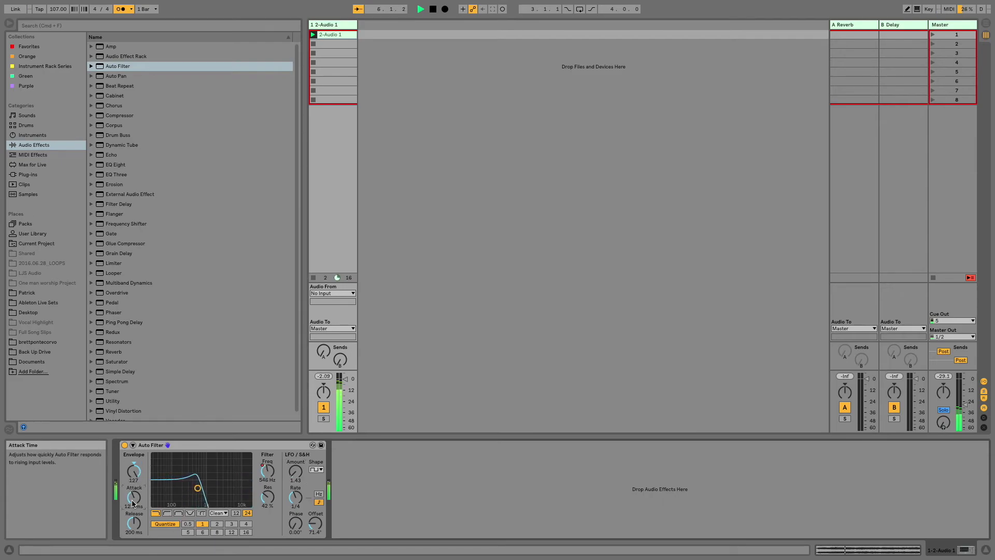
left_click(314, 278)
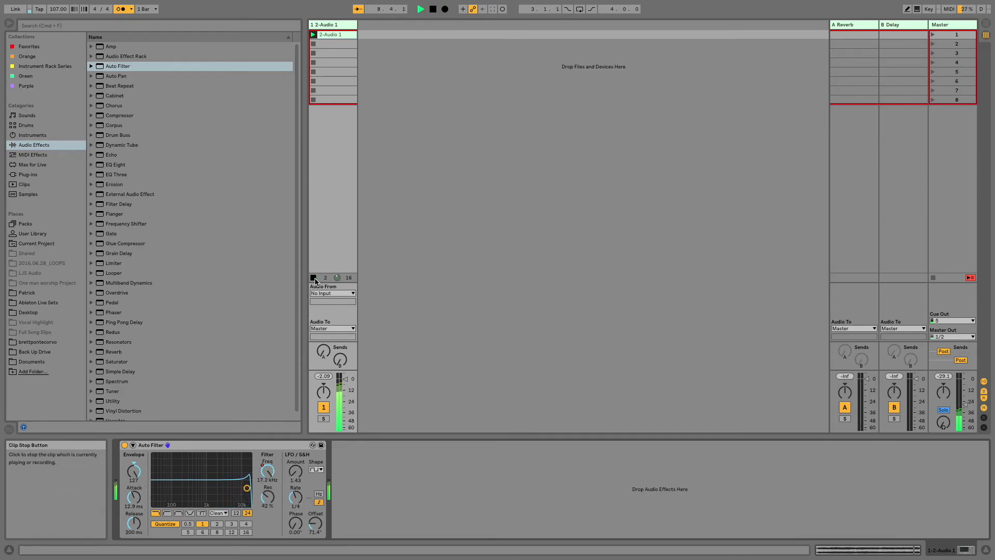